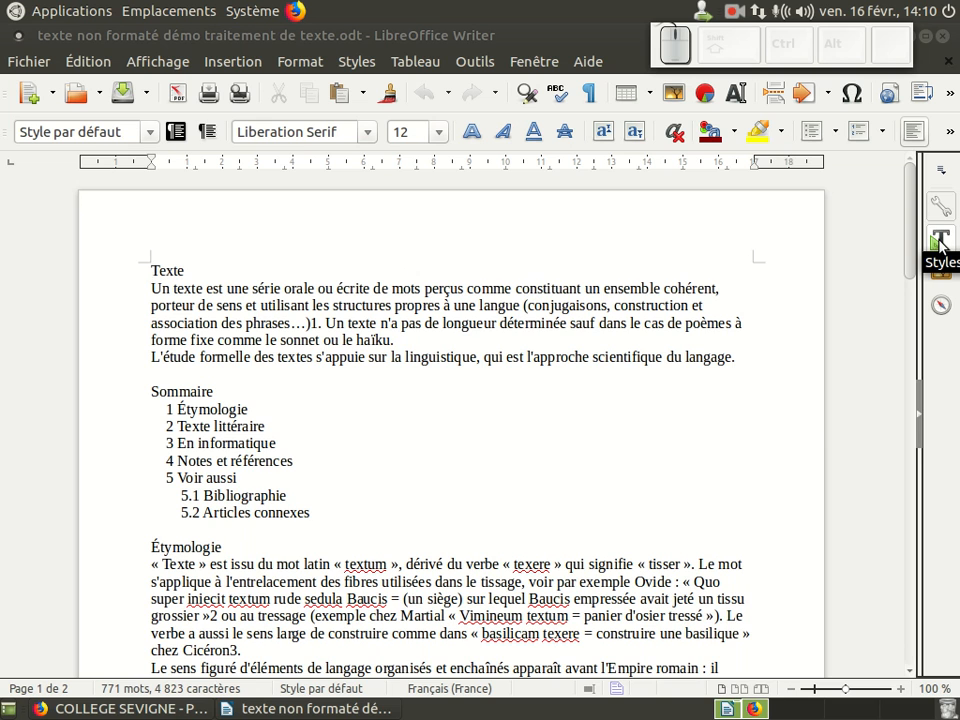
# Hide the sidebar and turn on the display of formatting marks in the document
pyautogui.click(940, 241)
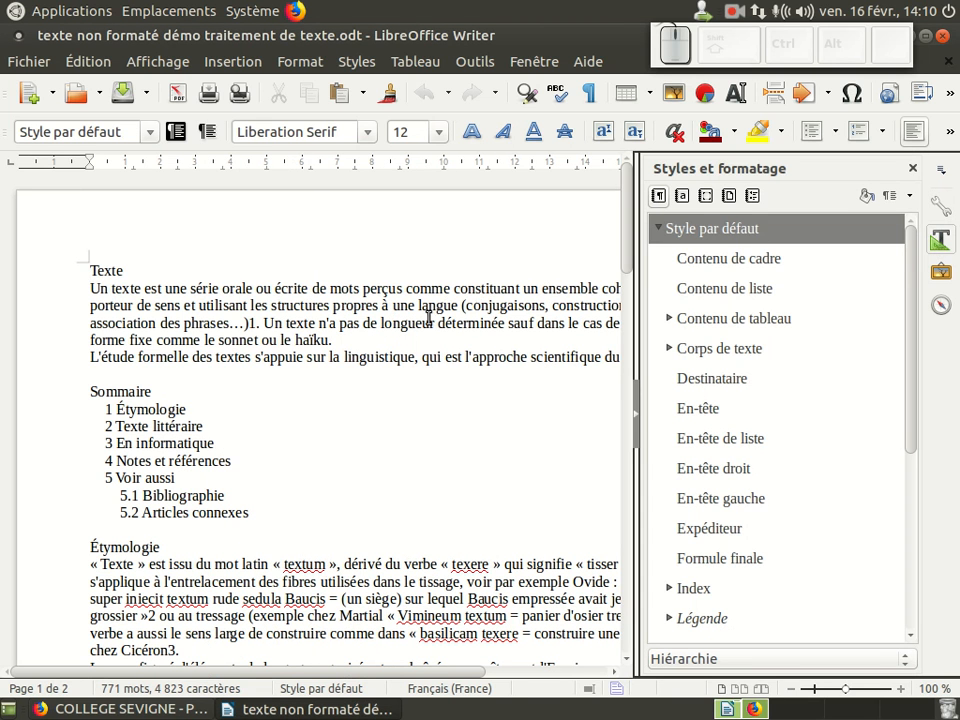
pyautogui.click(637, 415)
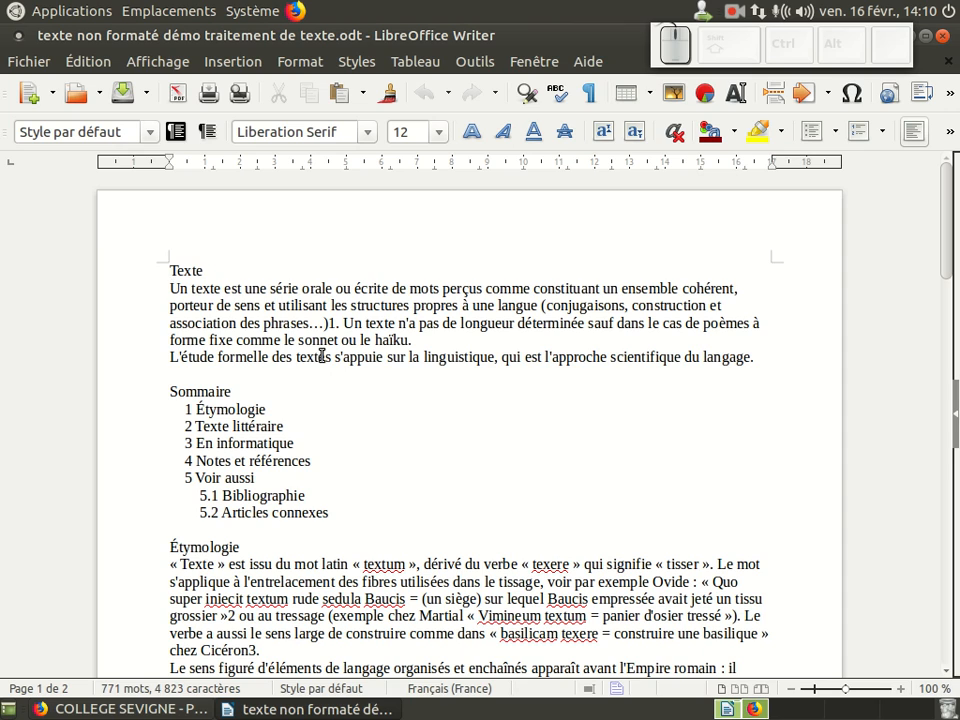
pyautogui.scroll(-6, 304, 352)
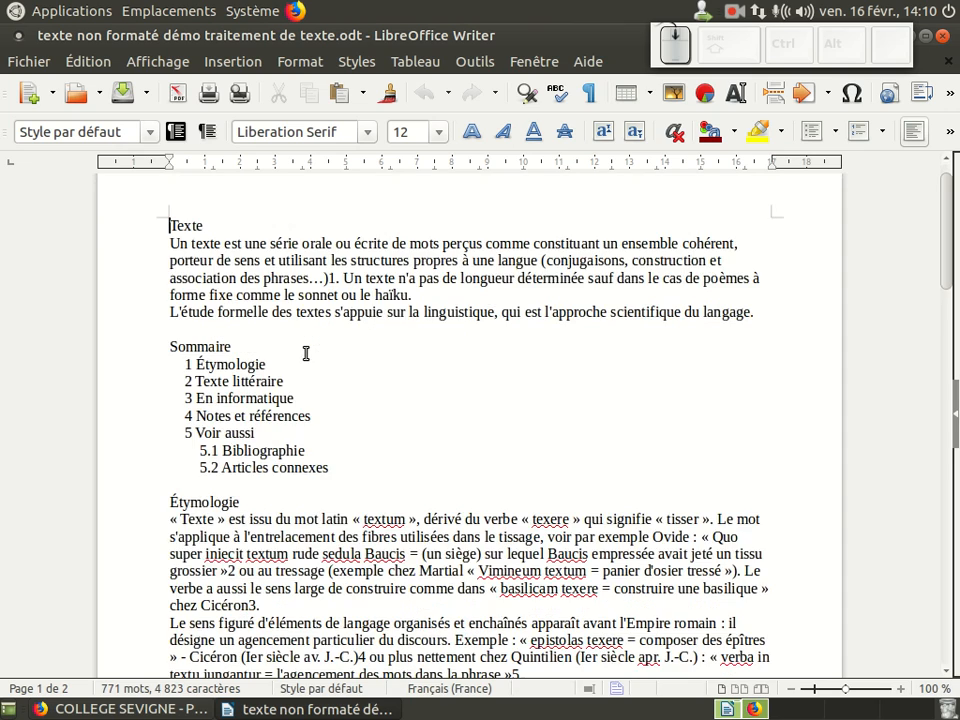
pyautogui.scroll(6, 311, 352)
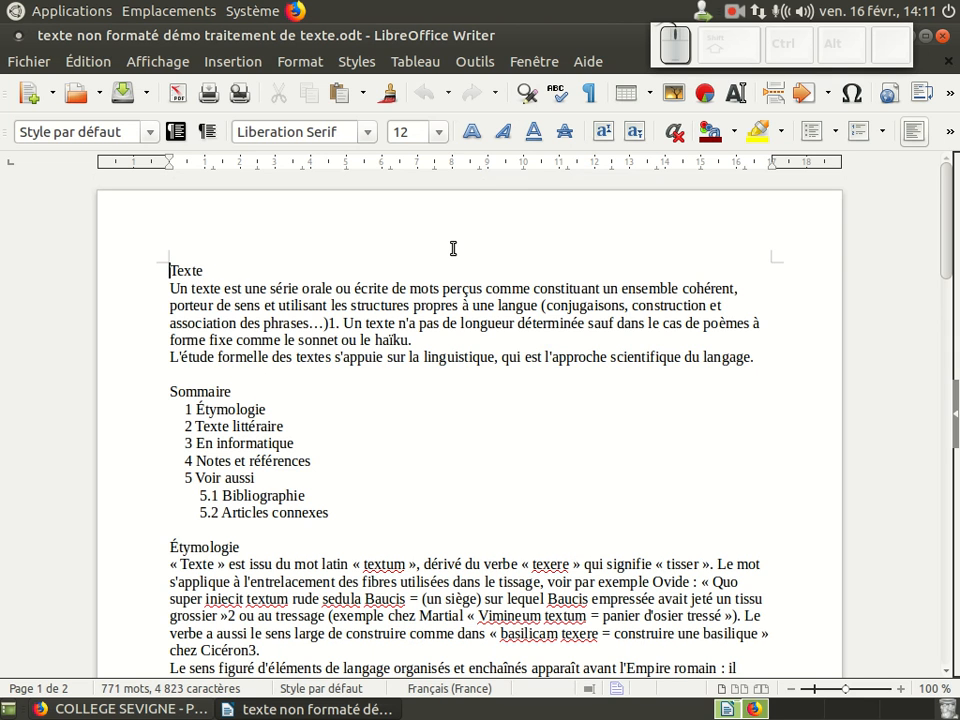
pyautogui.click(589, 96)
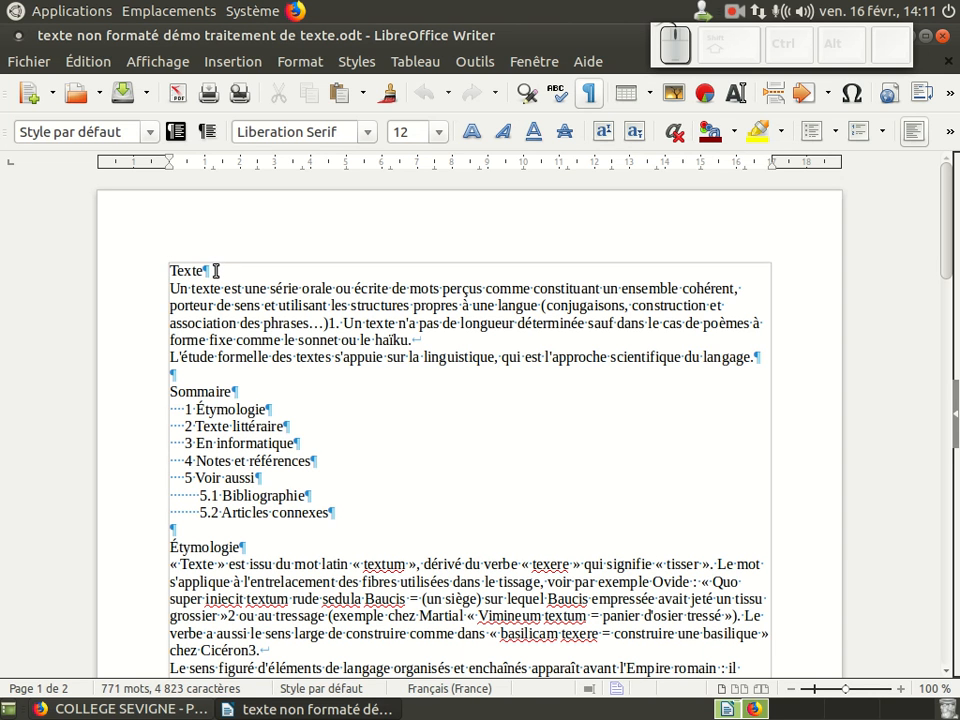
# Insert four empty paragraphs on the blank line above Sommaire and delete them again
pyautogui.click(195, 374)
pyautogui.press('Return')
pyautogui.press('Return')
pyautogui.press('Return')
pyautogui.press('Return')
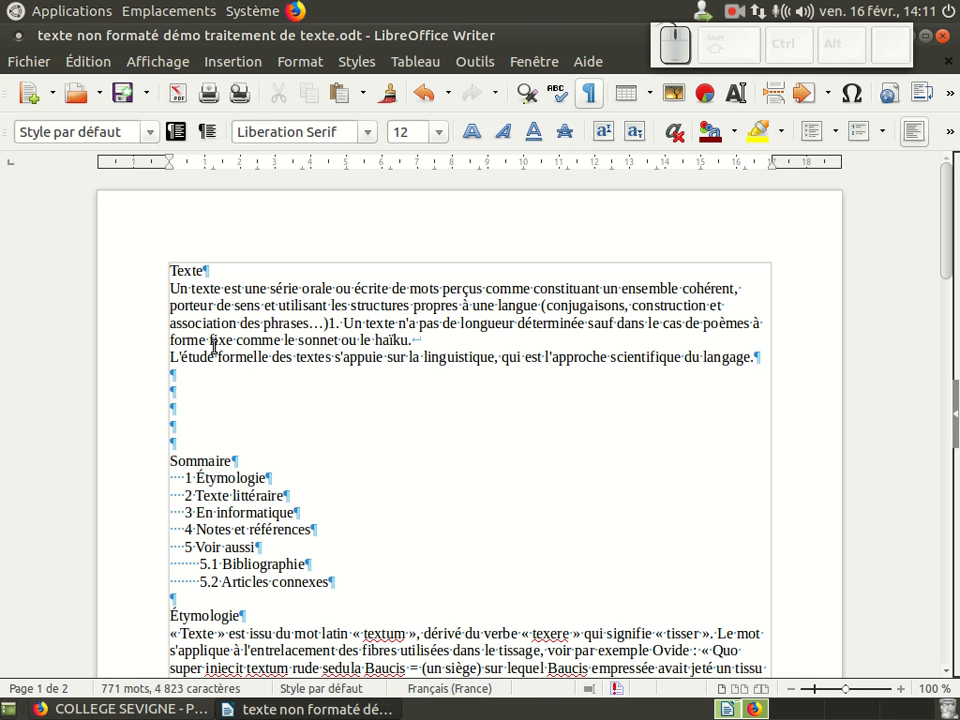
pyautogui.press('BackSpace')
pyautogui.press('BackSpace')
pyautogui.press('BackSpace')
pyautogui.press('BackSpace')
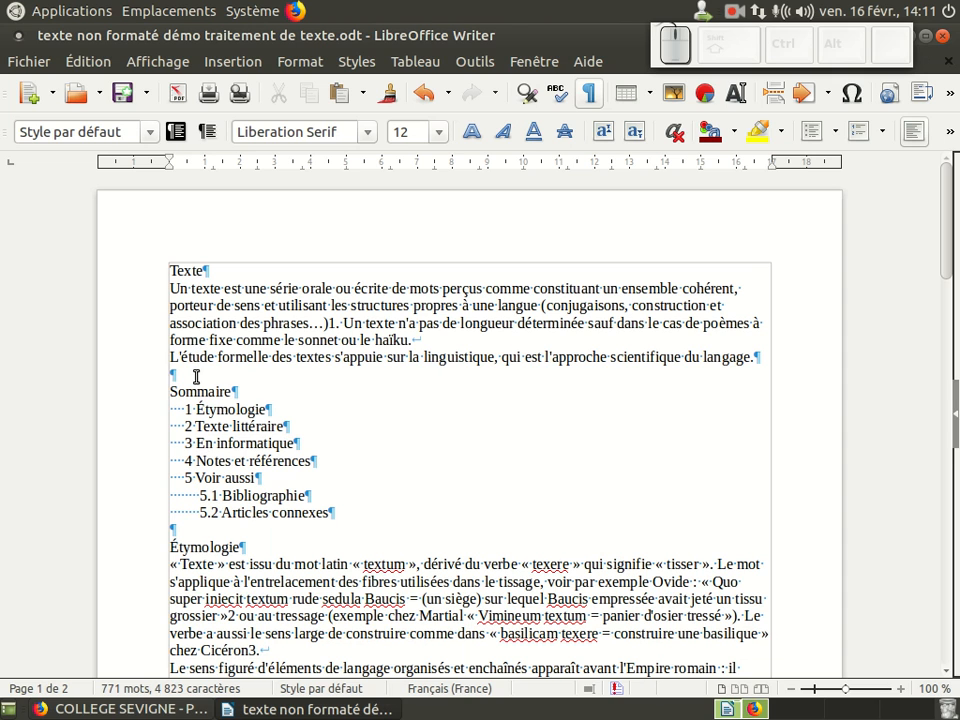
# Insert extra spaces before the 1 Étymologie entry of the Sommaire and delete them again
pyautogui.click(178, 408)
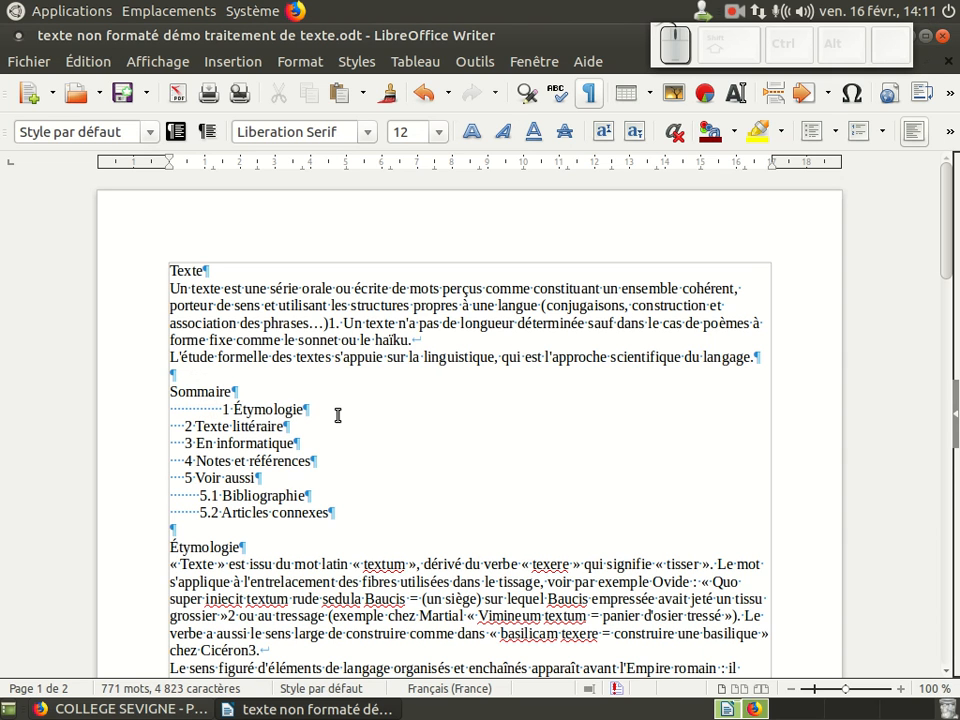
pyautogui.press('BackSpace')
pyautogui.press('BackSpace')
pyautogui.press('BackSpace')
pyautogui.press('BackSpace')
pyautogui.press('BackSpace')
pyautogui.press('BackSpace')
pyautogui.press('BackSpace')
pyautogui.press('BackSpace')
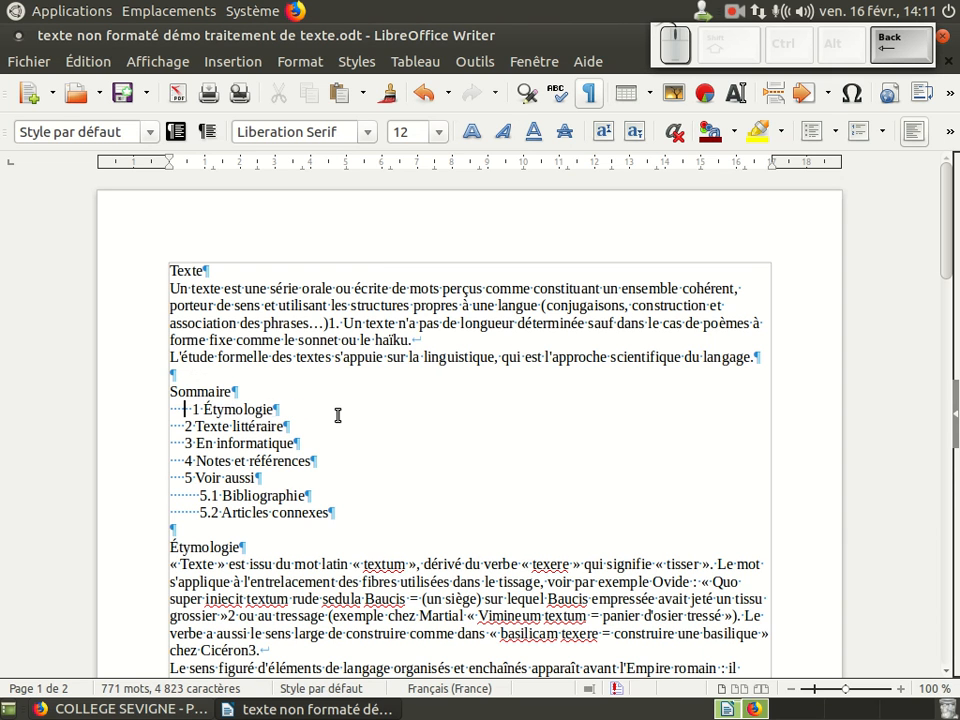
pyautogui.press('BackSpace')
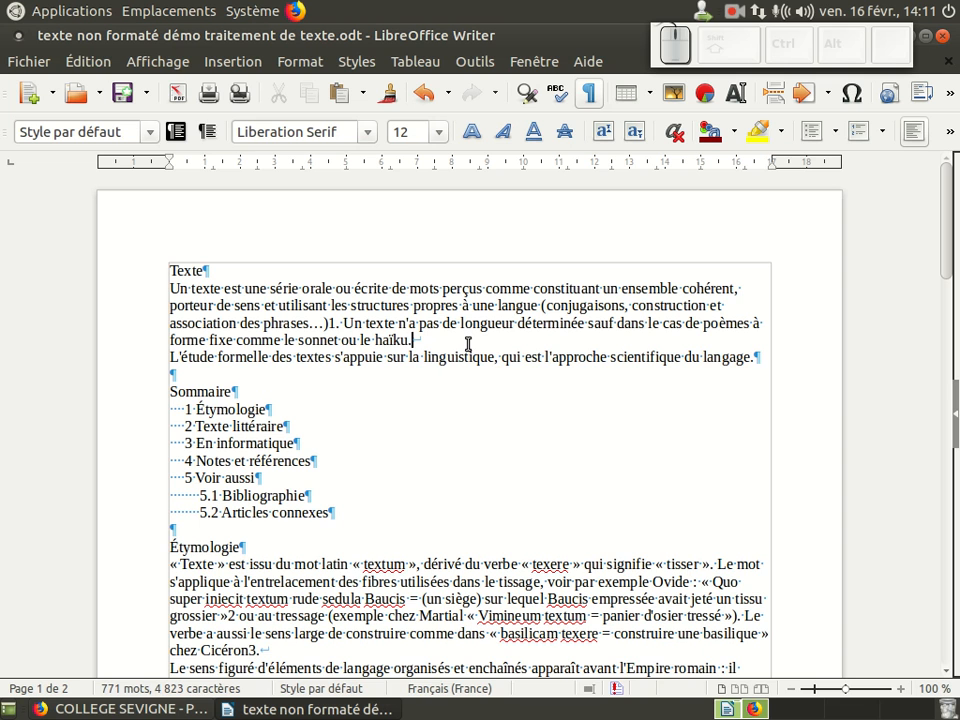
# Insert three line breaks after "le haïku." in the introductory paragraph and select the whole paragraph
pyautogui.hotkey('shift', 'Return')
pyautogui.hotkey('shift', 'Return')
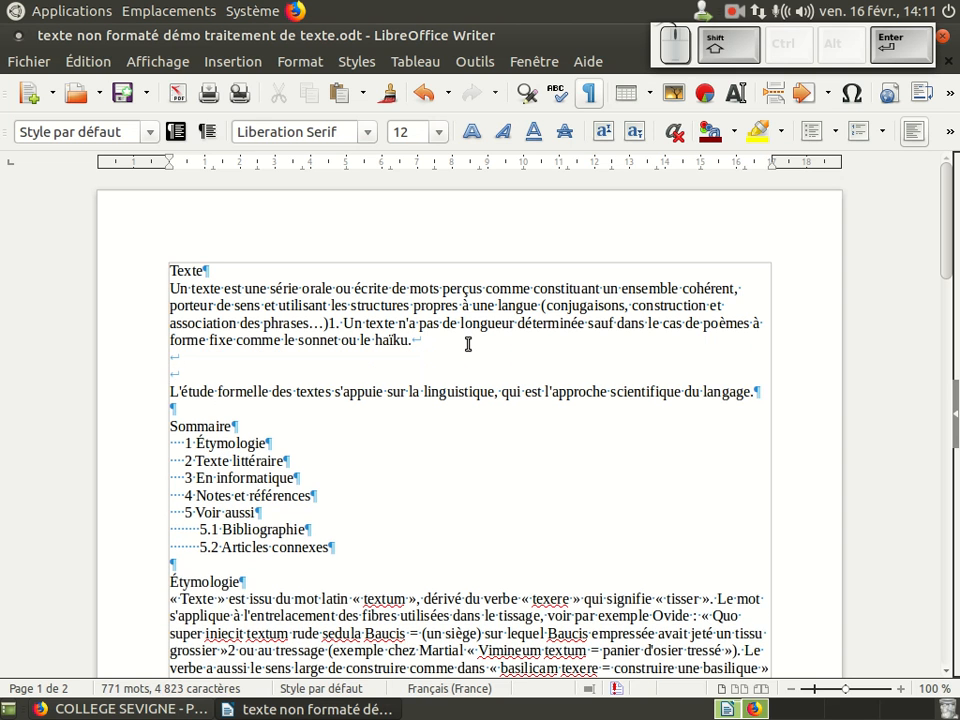
pyautogui.hotkey('shift', 'Return')
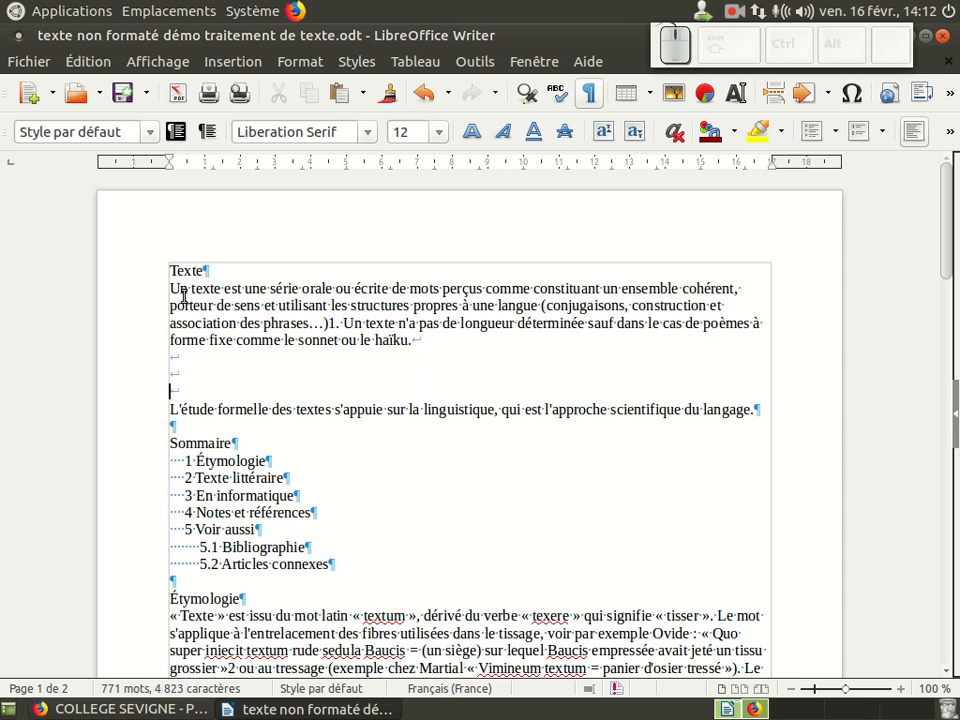
pyautogui.moveTo(170, 289); pyautogui.dragTo(754, 408)
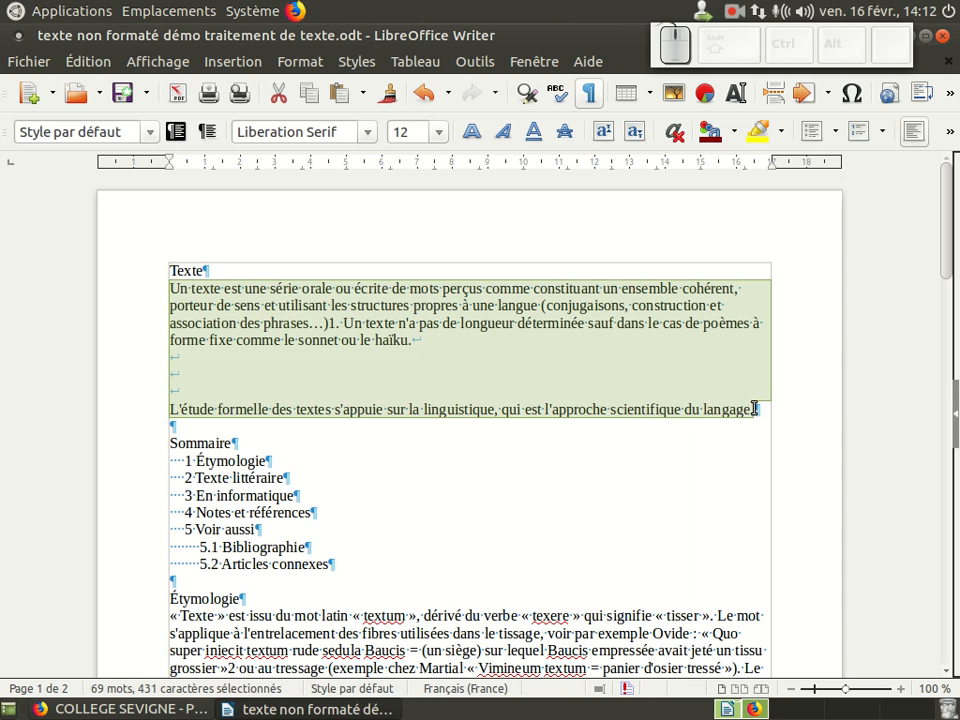
# Delete the three extra line breaks inside the introductory paragraph
pyautogui.click(420, 377)
pyautogui.press('BackSpace')
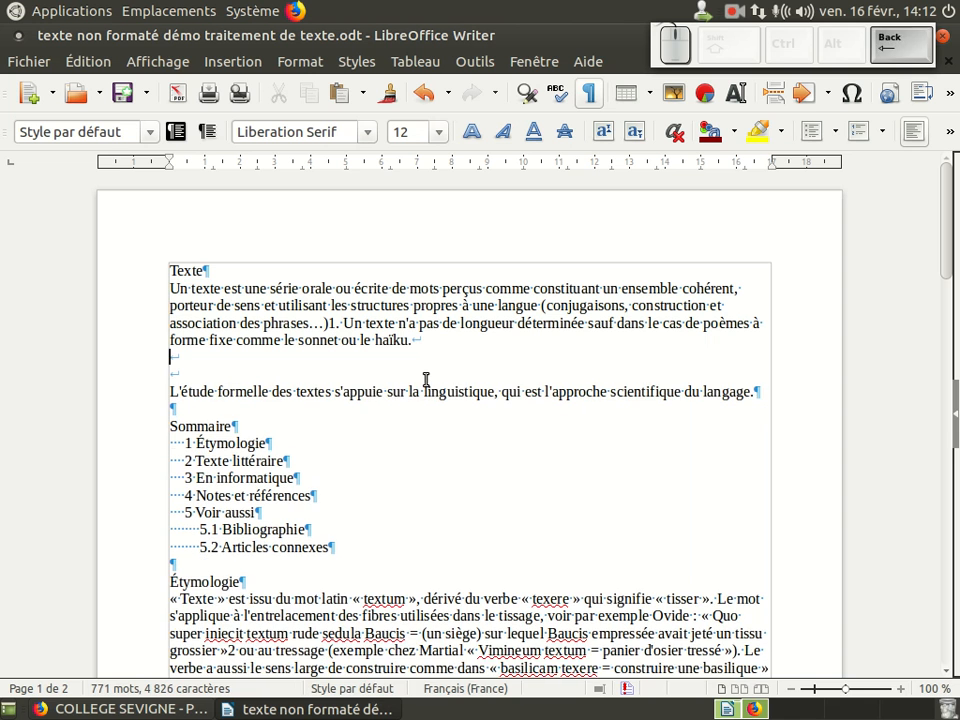
pyautogui.press('Delete')
pyautogui.press('Delete')
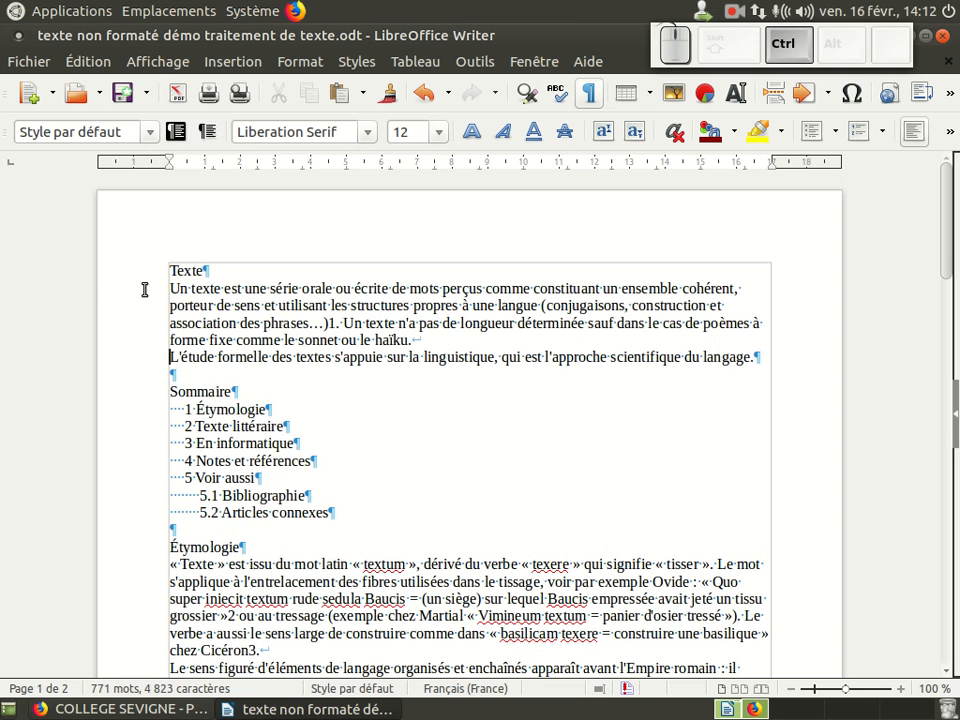
# Apply the Titre paragraph style to the line Texte and the Corps de texte style to the introductory paragraph below it
pyautogui.keyDown('ctrl'); pyautogui.scroll(1, 144, 287); pyautogui.keyUp('ctrl')
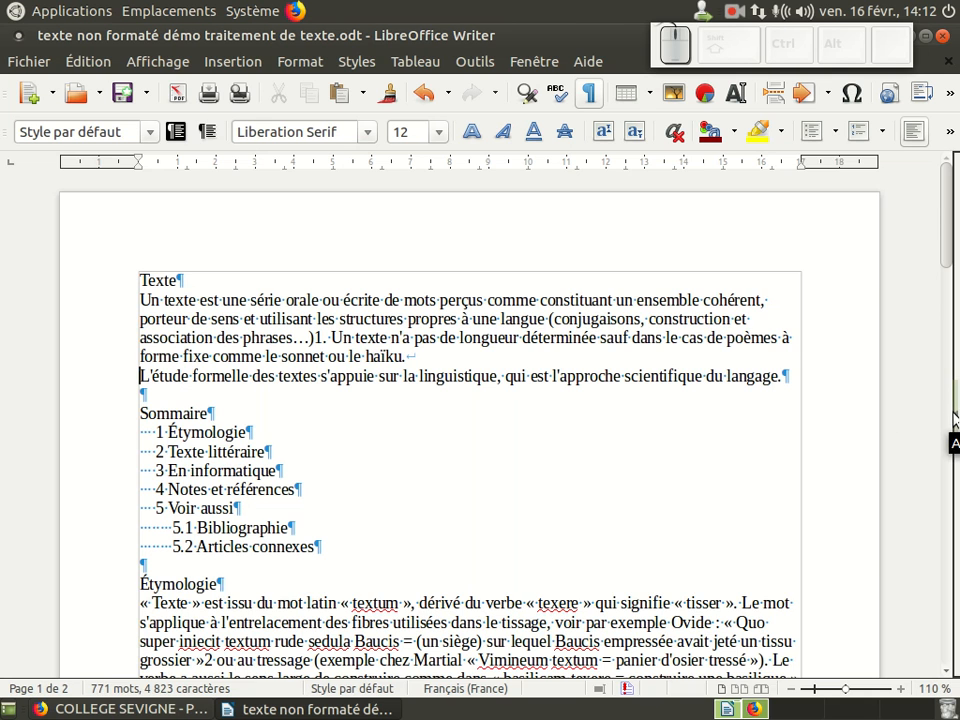
pyautogui.press('F11')
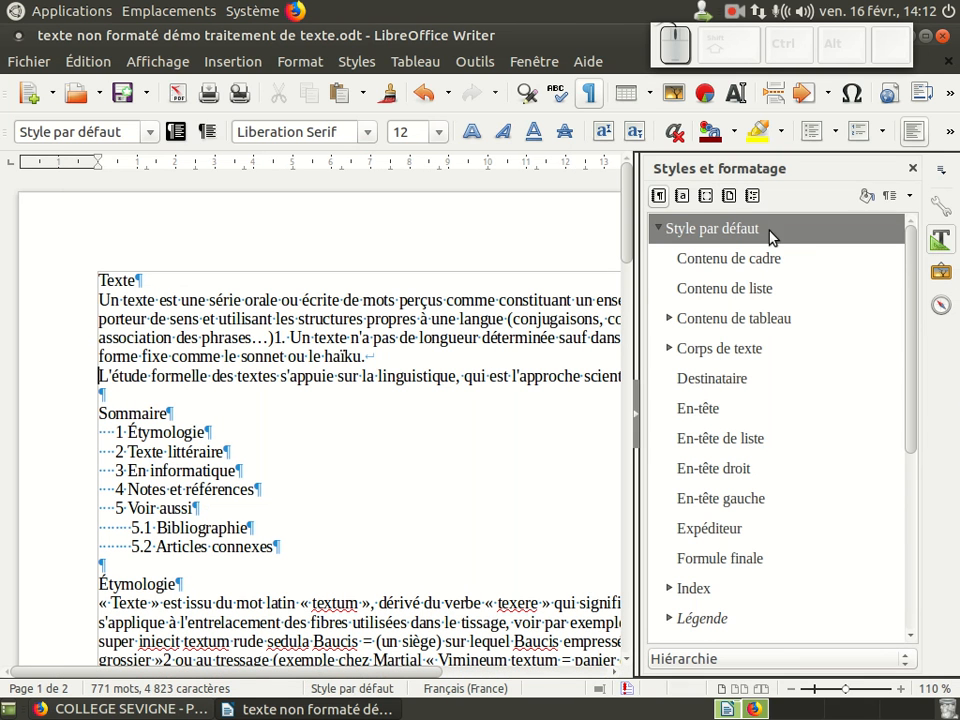
pyautogui.click(121, 280)
pyautogui.moveTo(911, 371); pyautogui.dragTo(904, 568)
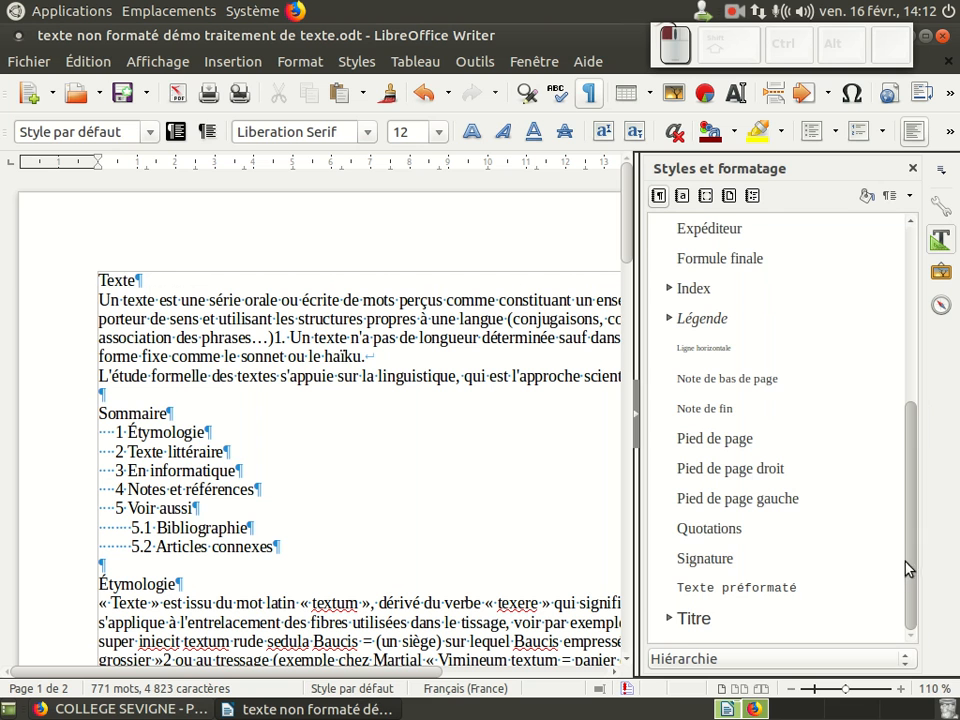
pyautogui.click(669, 618)
pyautogui.scroll(-3, 707, 520)
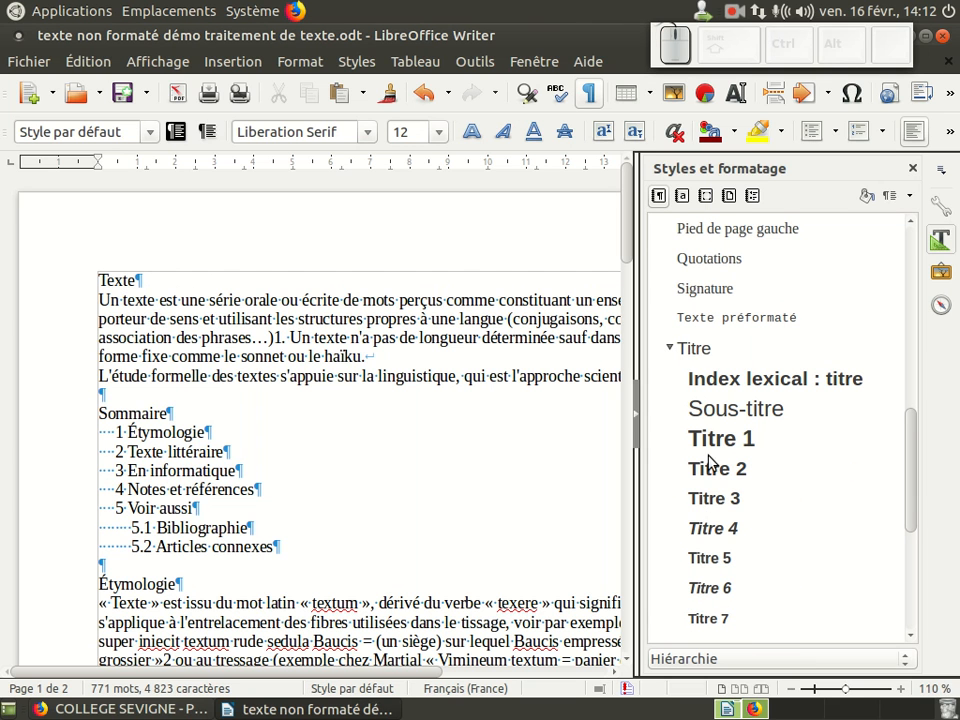
pyautogui.doubleClick(700, 352)
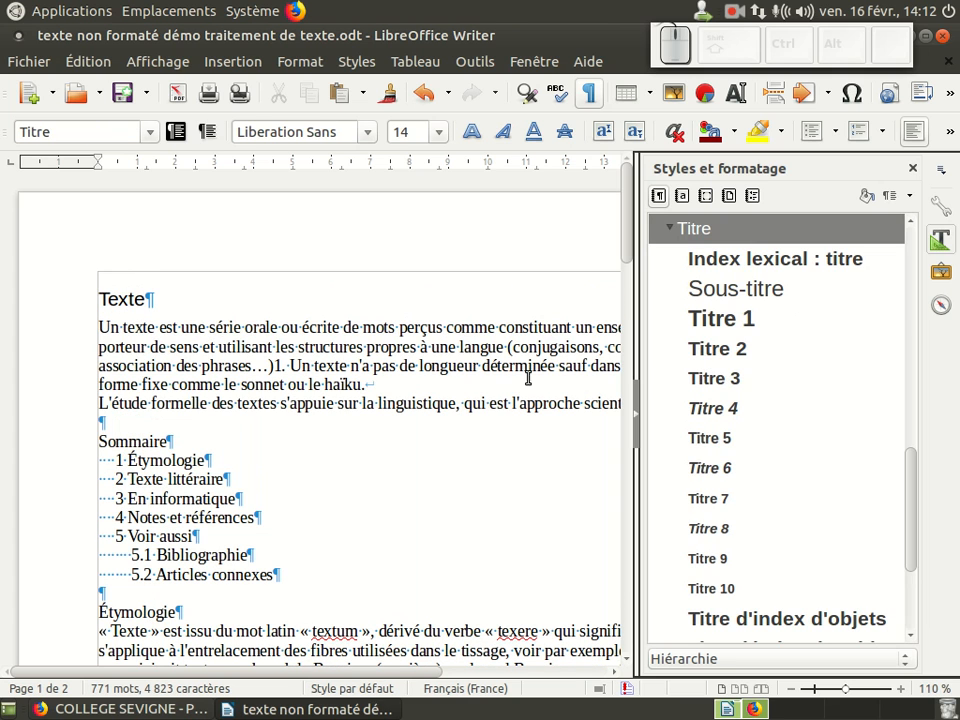
pyautogui.click(272, 369)
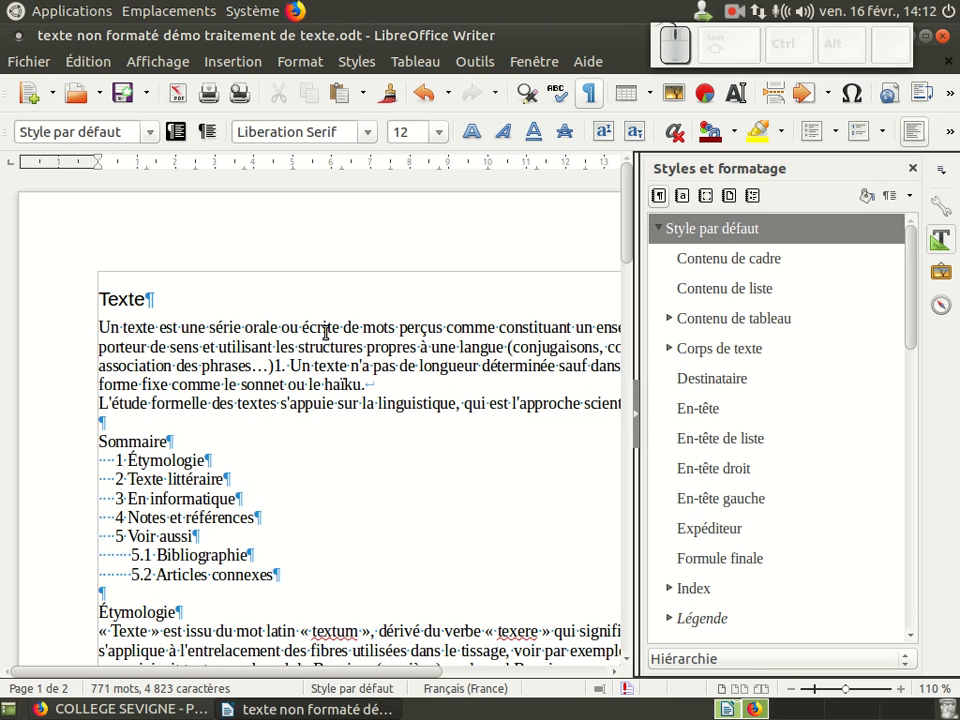
pyautogui.doubleClick(735, 350)
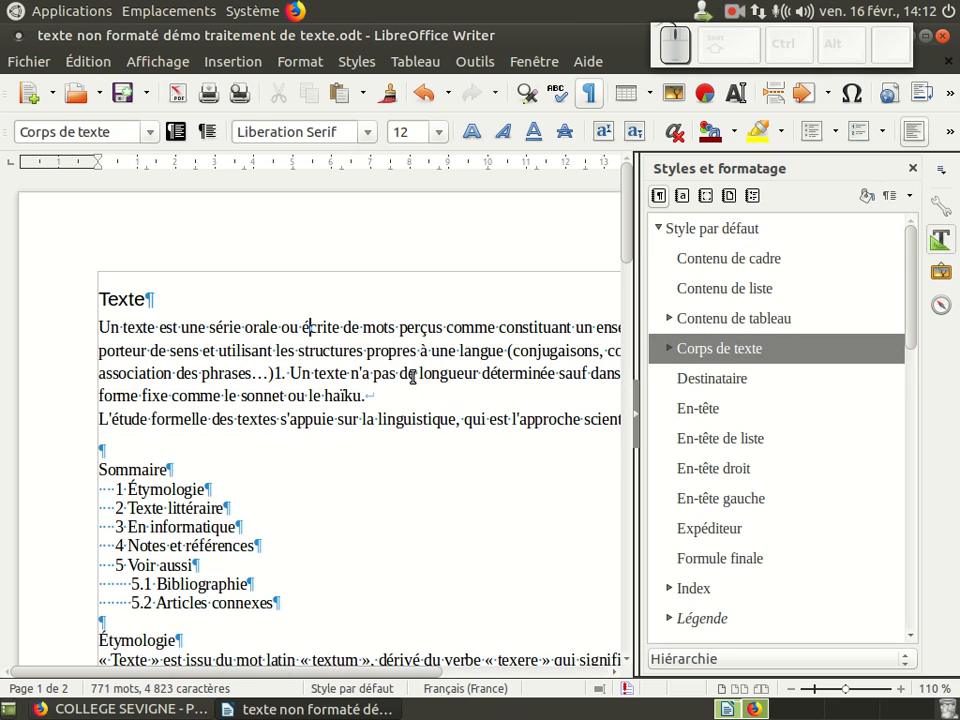
# Apply the Titre 1 style to the Étymologie heading and Corps de texte to the paragraph beneath it
pyautogui.scroll(-5, 144, 459)
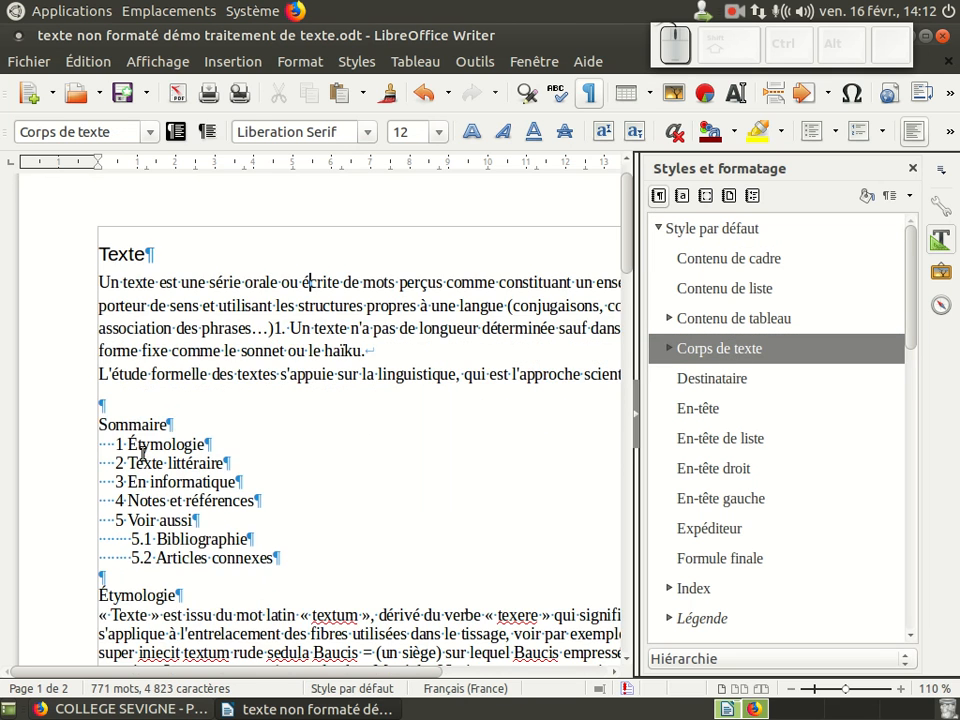
pyautogui.click(143, 390)
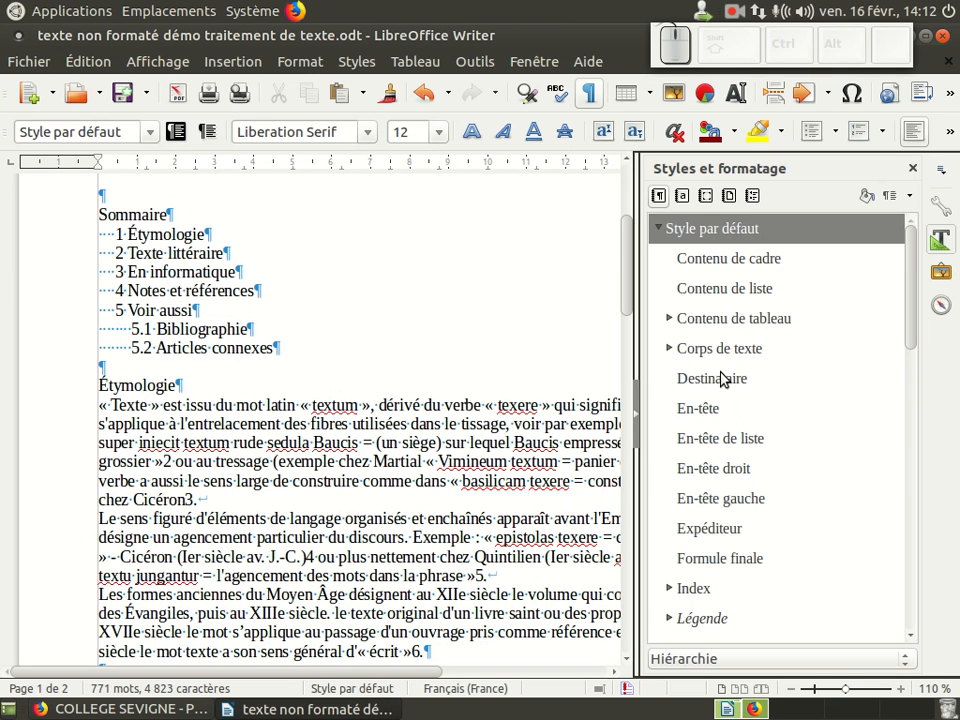
pyautogui.moveTo(909, 321); pyautogui.dragTo(902, 516)
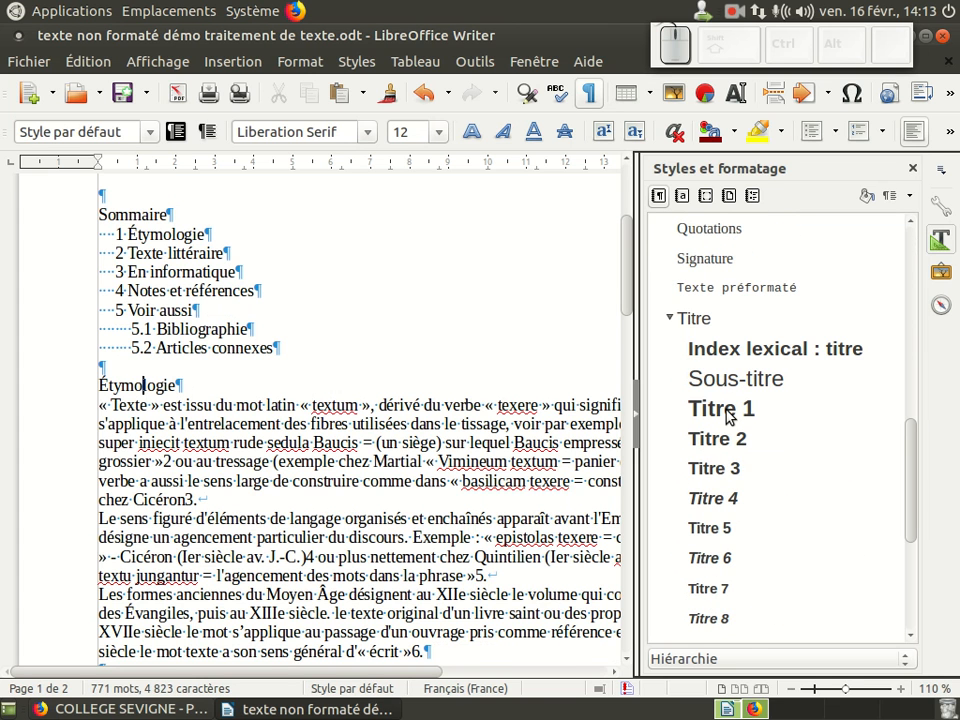
pyautogui.doubleClick(727, 412)
pyautogui.click(308, 456)
pyautogui.doubleClick(733, 352)
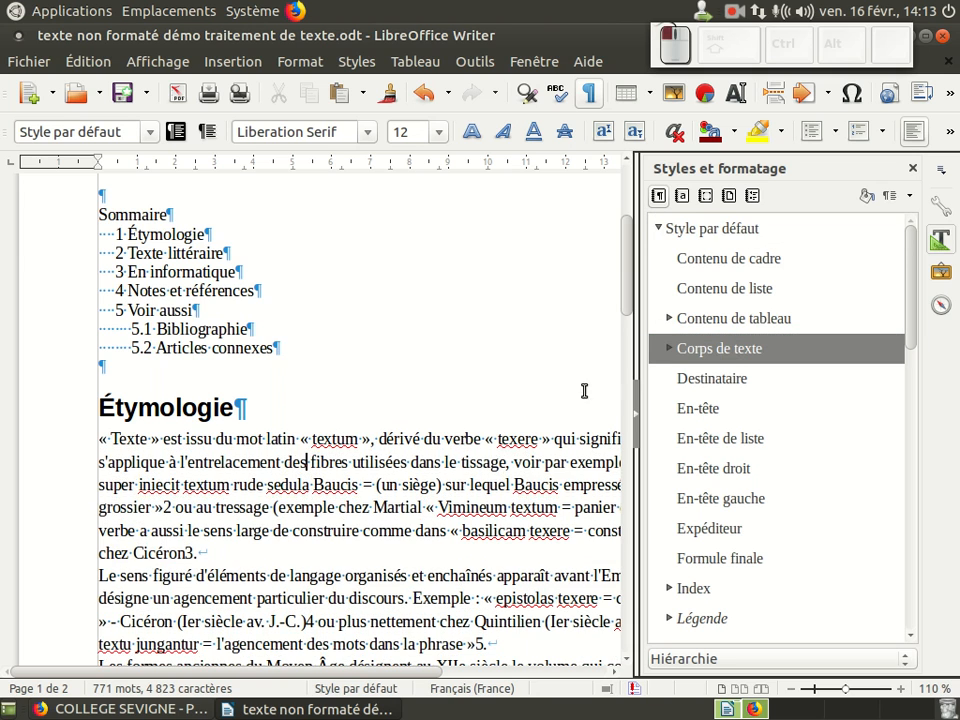
# Apply the Titre 1 style to the Texte littéraire heading
pyautogui.scroll(-6, 355, 472)
pyautogui.click(361, 428)
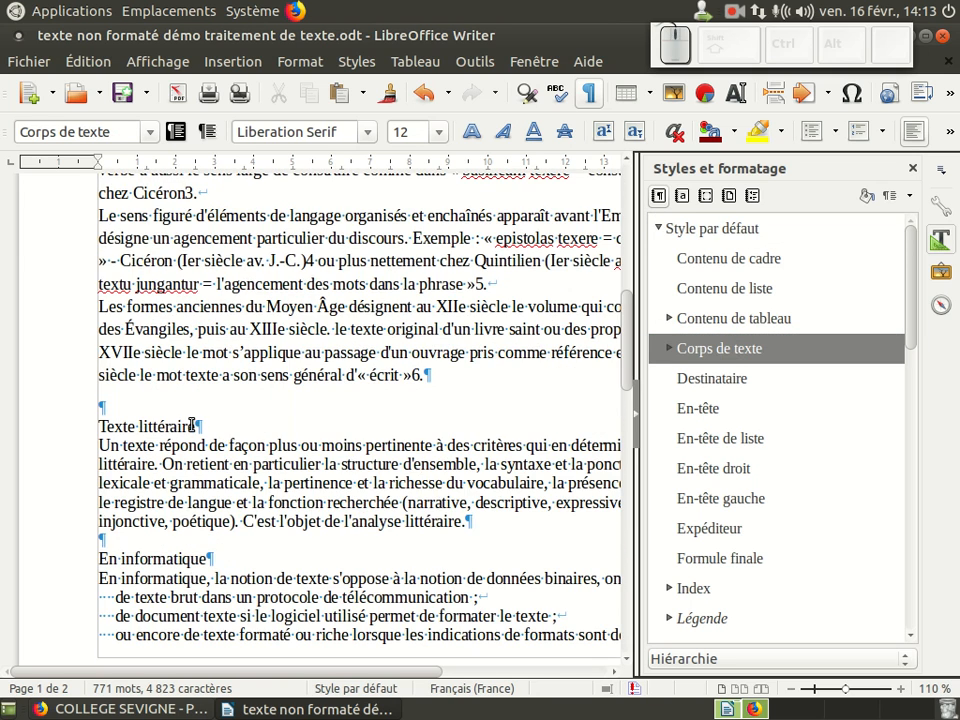
pyautogui.scroll(-5, 814, 380)
pyautogui.scroll(-3, 814, 383)
pyautogui.doubleClick(806, 380)
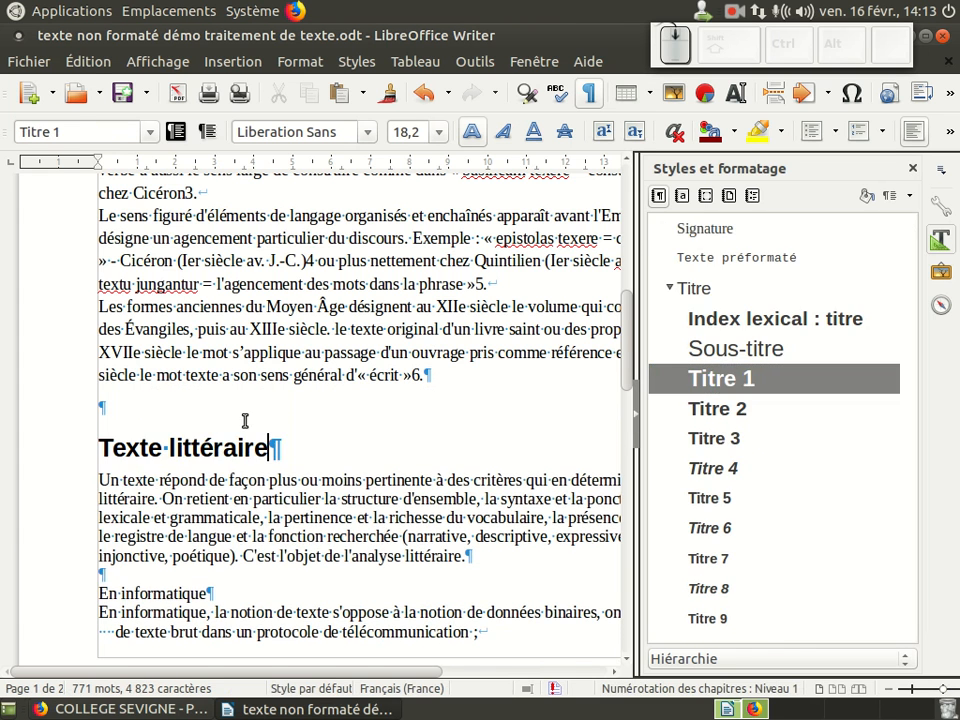
# Apply the Titre 1 style to the En informatique heading
pyautogui.scroll(-3, 244, 420)
pyautogui.click(184, 384)
pyautogui.scroll(-7, 838, 366)
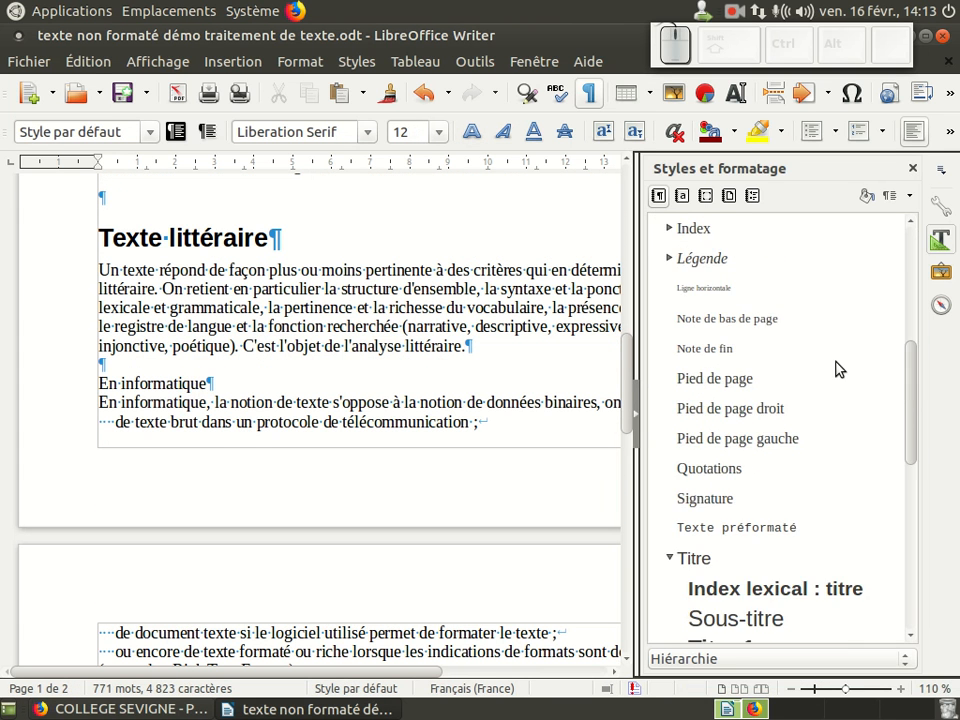
pyautogui.doubleClick(760, 381)
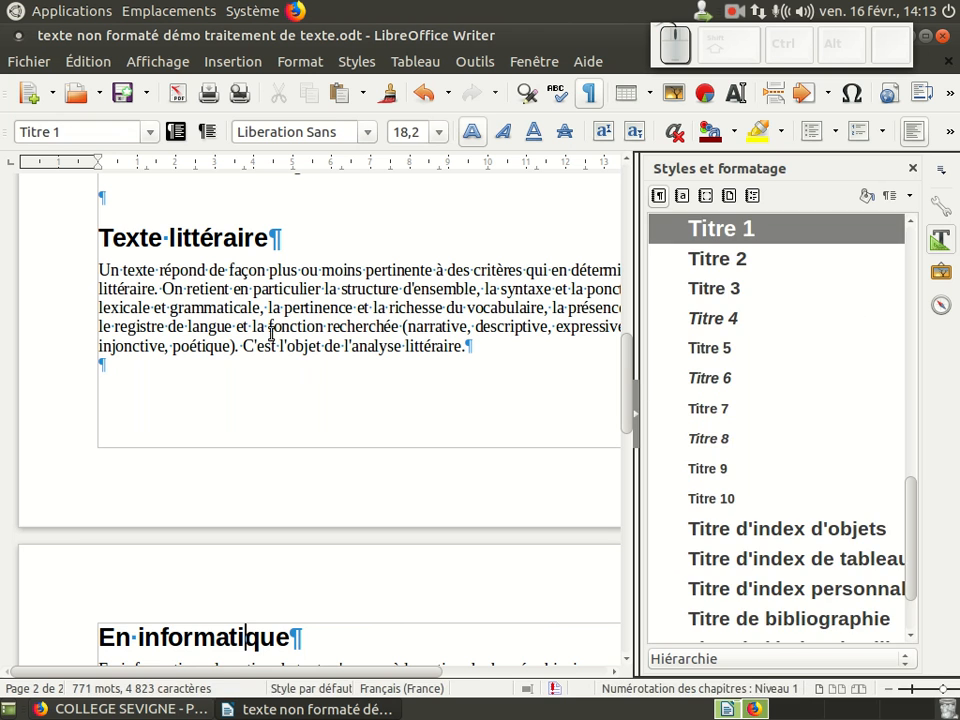
# Apply the Corps de texte style to the paragraphs under Texte littéraire and En informatique
pyautogui.click(280, 276)
pyautogui.doubleClick(745, 352)
pyautogui.scroll(-4, 315, 391)
pyautogui.click(250, 493)
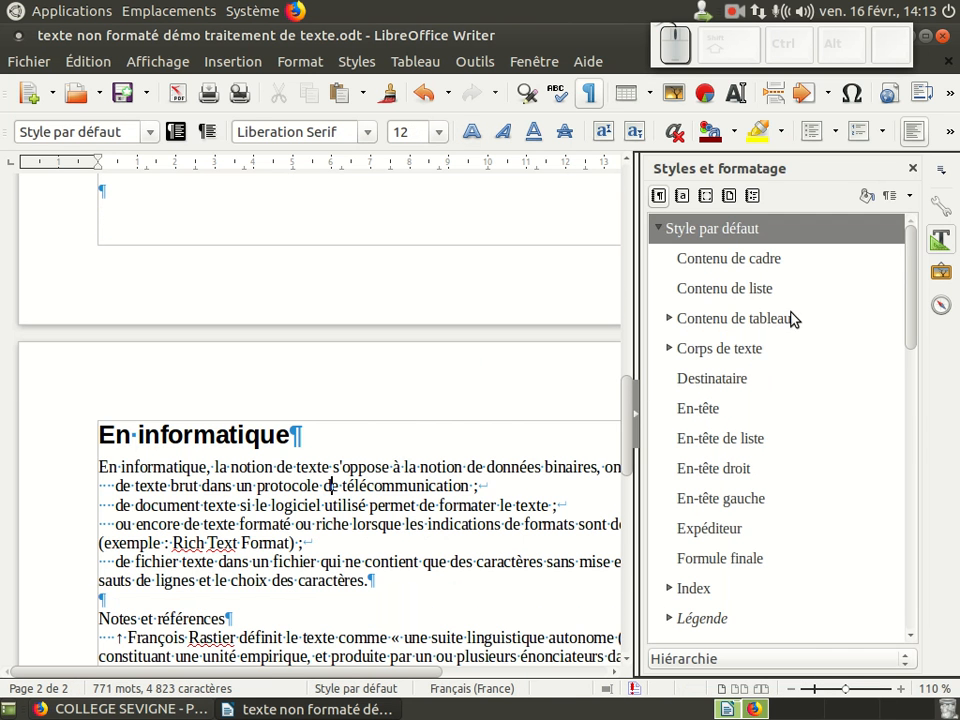
pyautogui.doubleClick(740, 350)
# Apply the Titre 1 style to the Notes et références heading
pyautogui.scroll(-5, 266, 399)
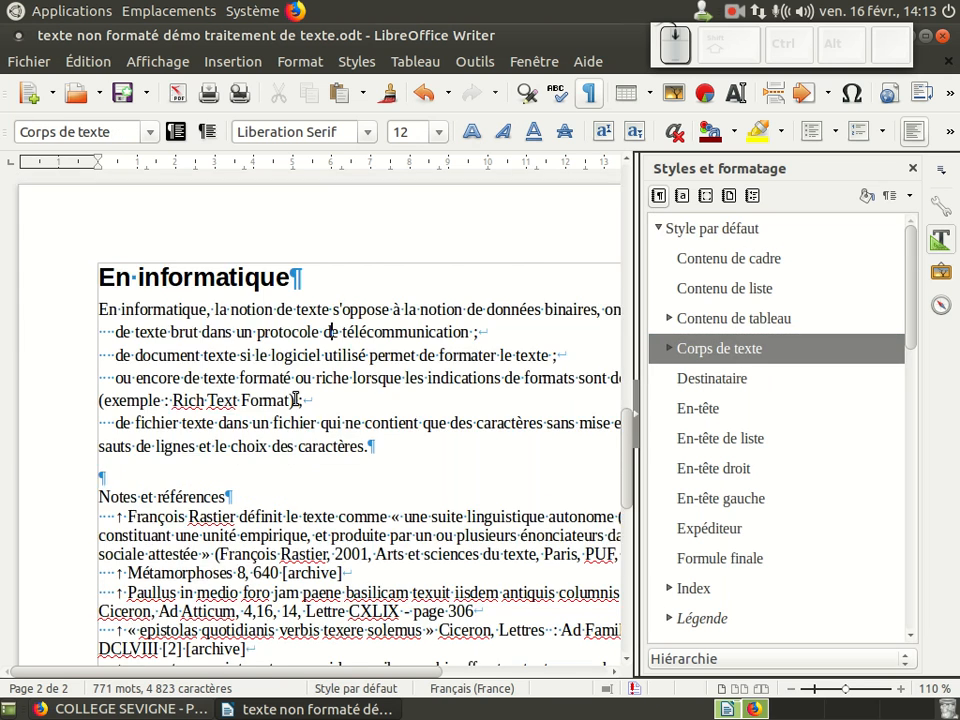
pyautogui.click(448, 403)
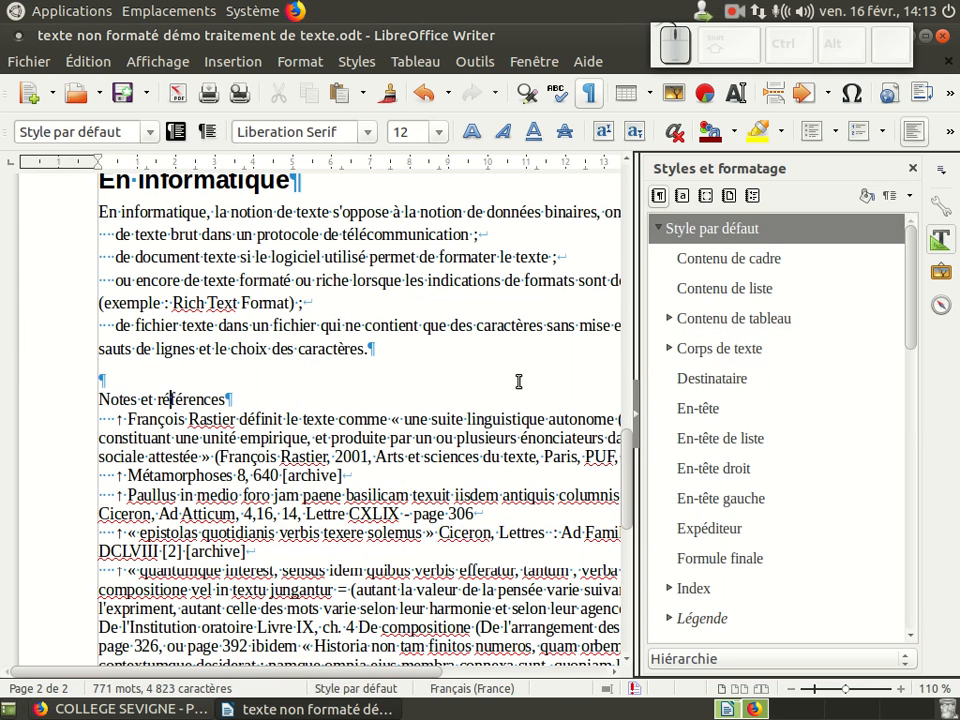
pyautogui.scroll(-8, 805, 345)
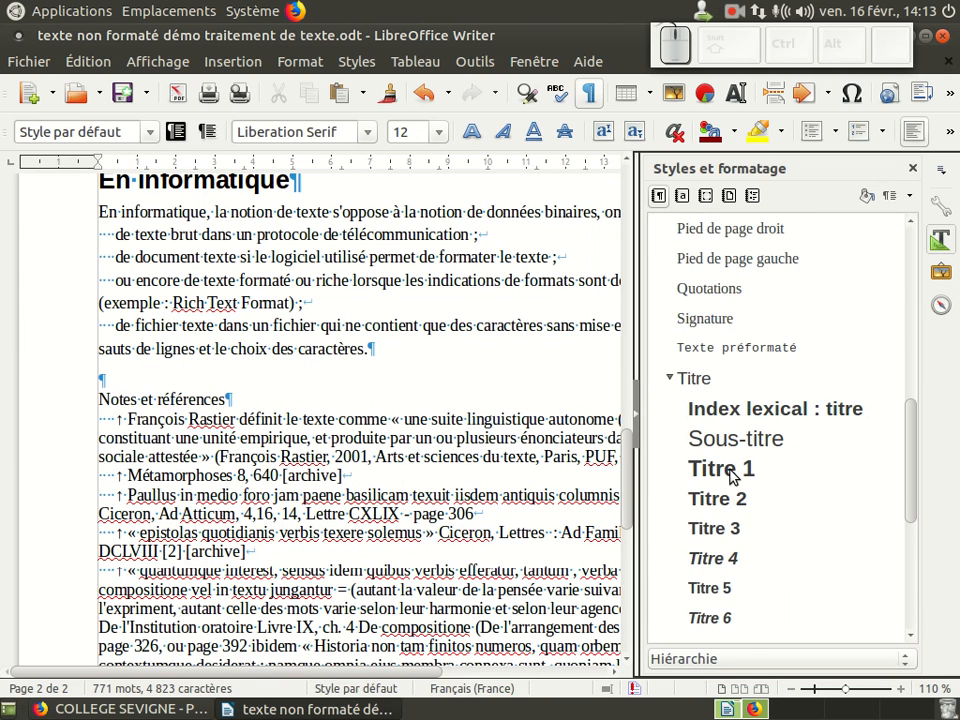
pyautogui.doubleClick(729, 467)
# Apply the Corps de texte style to the paragraph under the Notes et références heading
pyautogui.scroll(-3, 342, 407)
pyautogui.click(293, 326)
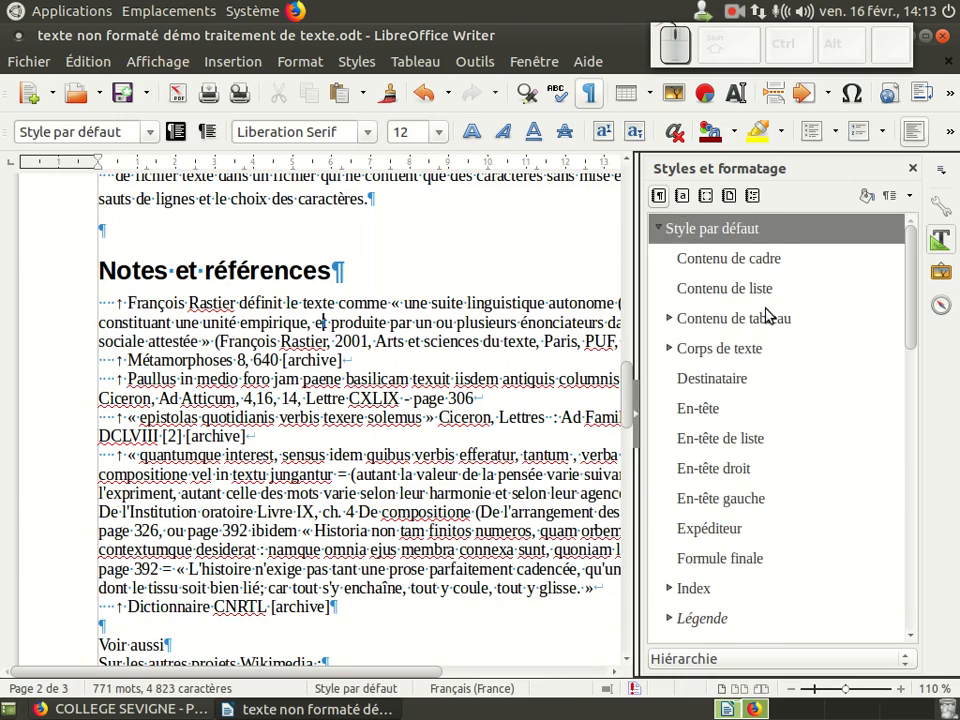
pyautogui.doubleClick(716, 347)
# Apply the Titre 1 style to the Voir aussi heading
pyautogui.scroll(-6, 209, 388)
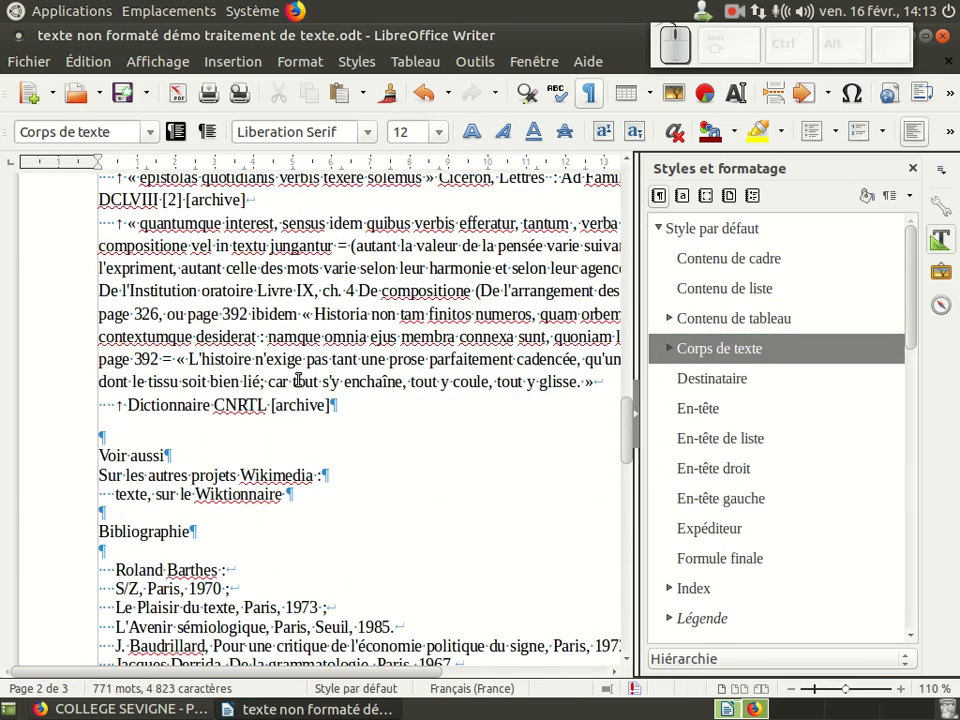
pyautogui.click(147, 359)
pyautogui.scroll(-5, 765, 420)
pyautogui.scroll(-3, 757, 560)
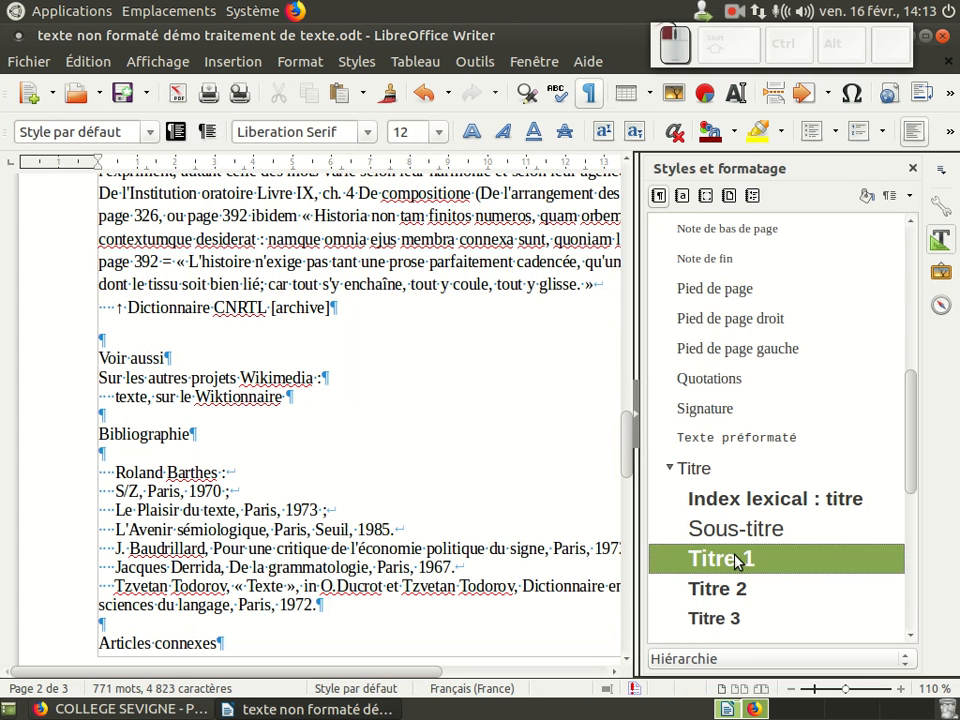
pyautogui.doubleClick(698, 522)
# Apply the Titre 2 style to the Bibliographie heading
pyautogui.click(161, 364)
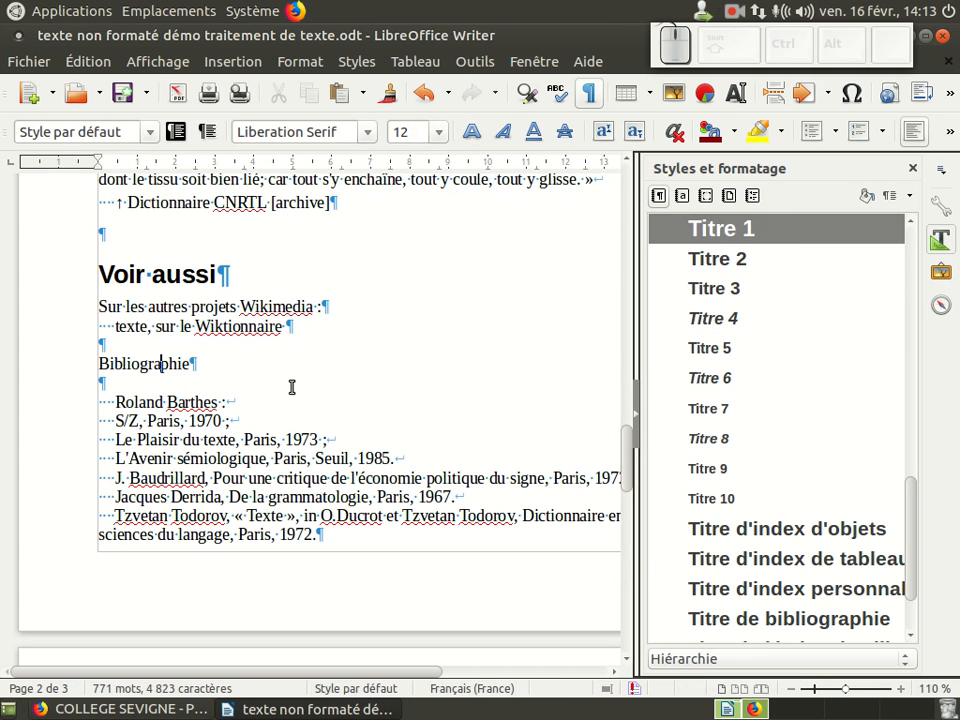
pyautogui.scroll(-1, 757, 398)
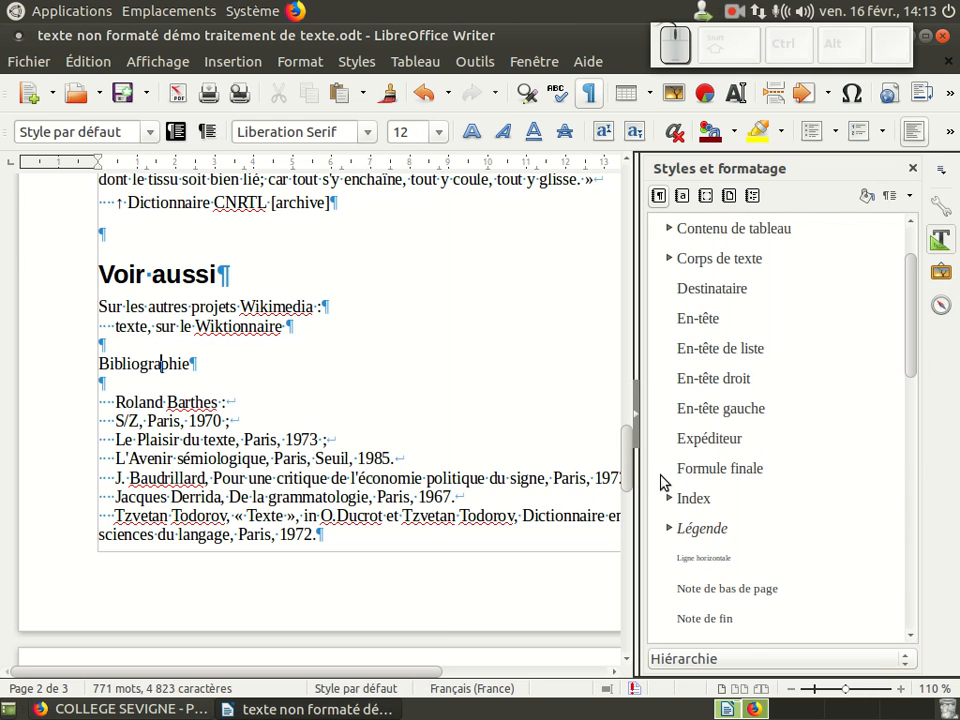
pyautogui.scroll(-5, 705, 467)
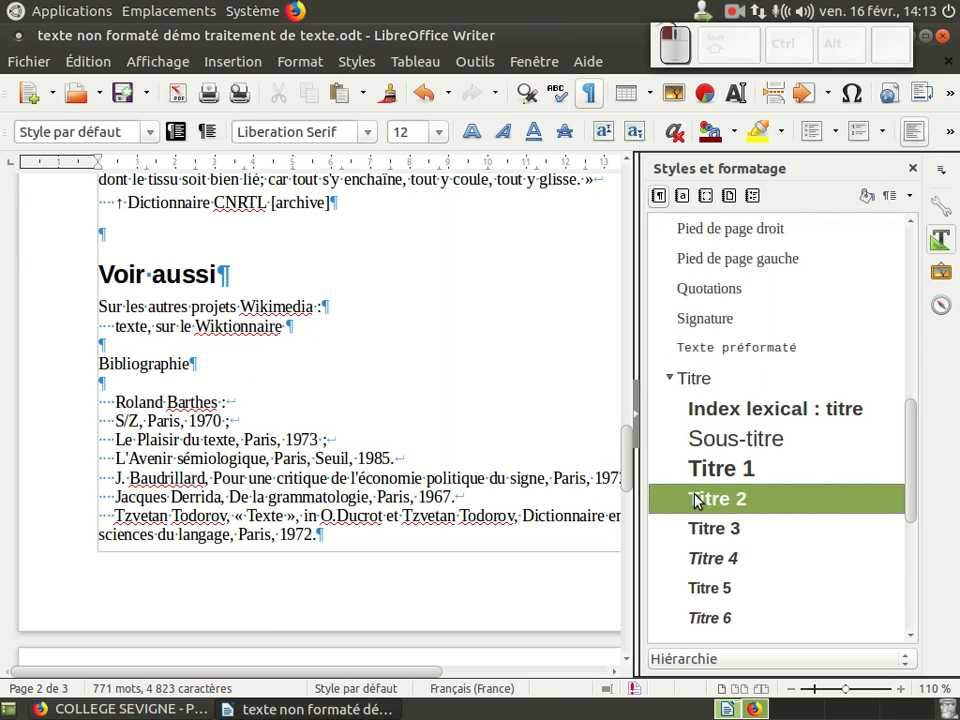
pyautogui.doubleClick(697, 502)
# Apply the Corps de texte style to the Wikimedia projects line under Voir aussi and to the list of works under Bibliographie
pyautogui.scroll(-3, 350, 360)
pyautogui.scroll(-2, 295, 336)
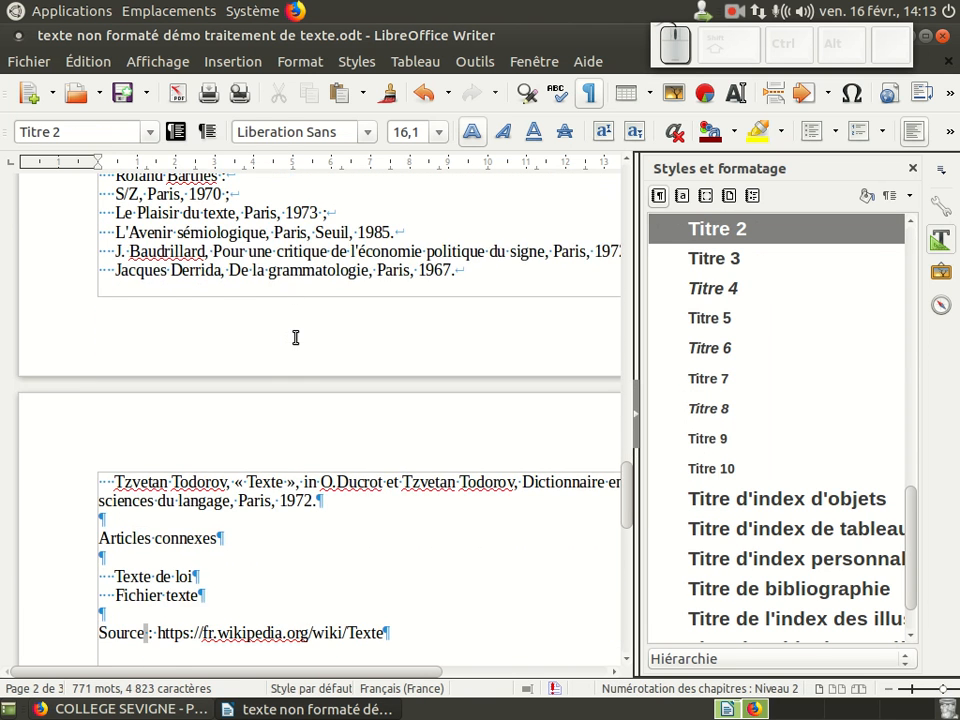
pyautogui.scroll(4, 295, 330)
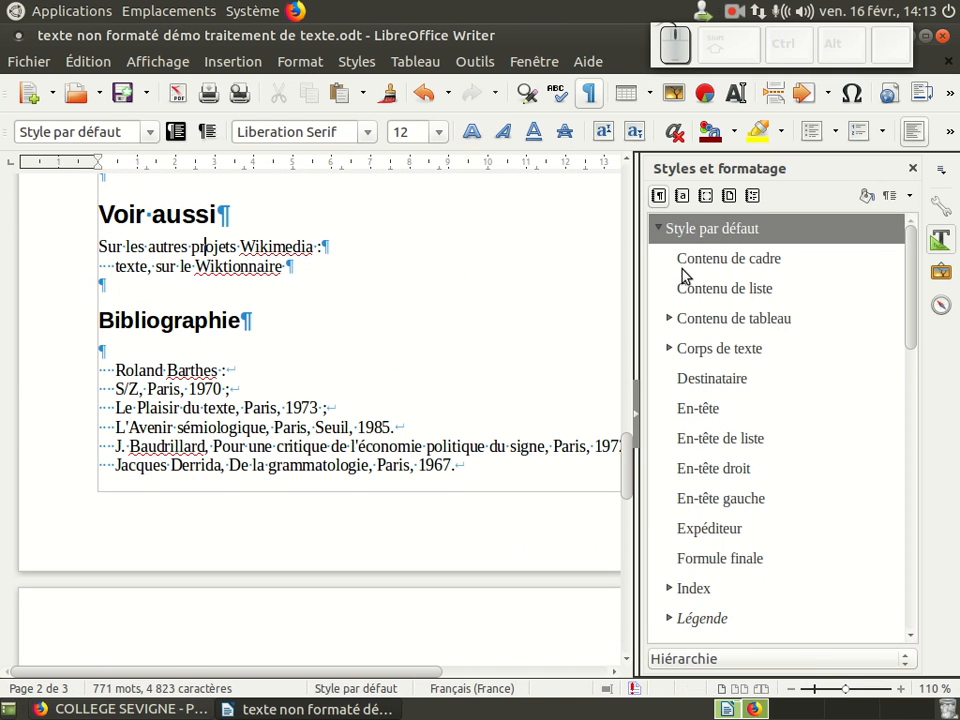
pyautogui.doubleClick(695, 350)
pyautogui.click(281, 421)
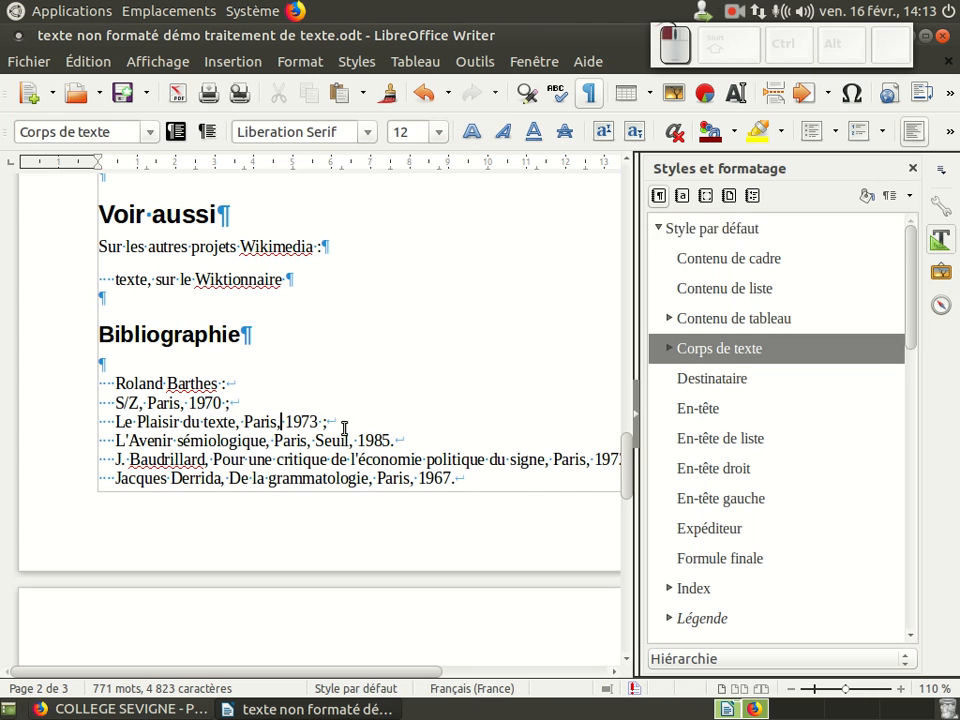
pyautogui.doubleClick(746, 349)
# Apply the Titre 2 style to the Articles connexes heading
pyautogui.scroll(-7, 366, 380)
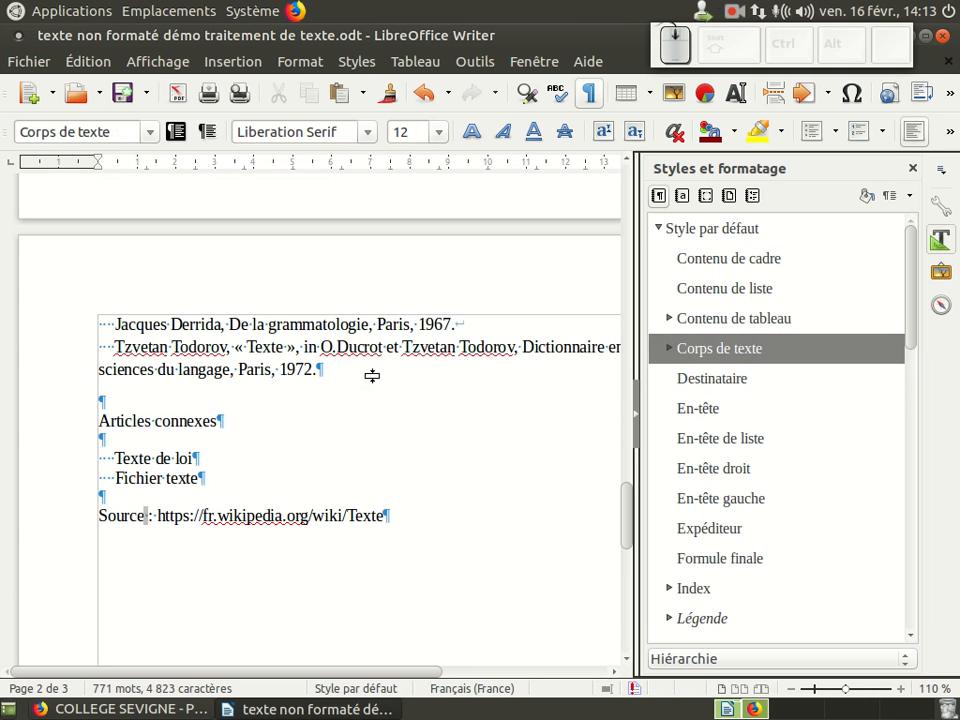
pyautogui.click(174, 422)
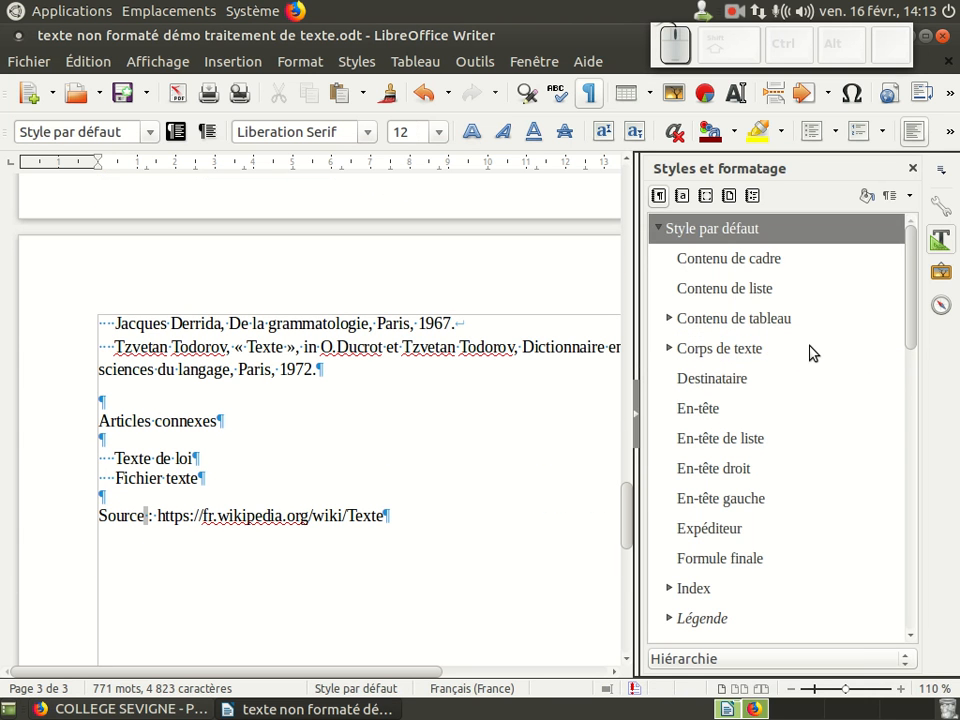
pyautogui.scroll(-3, 811, 352)
pyautogui.scroll(-3, 808, 352)
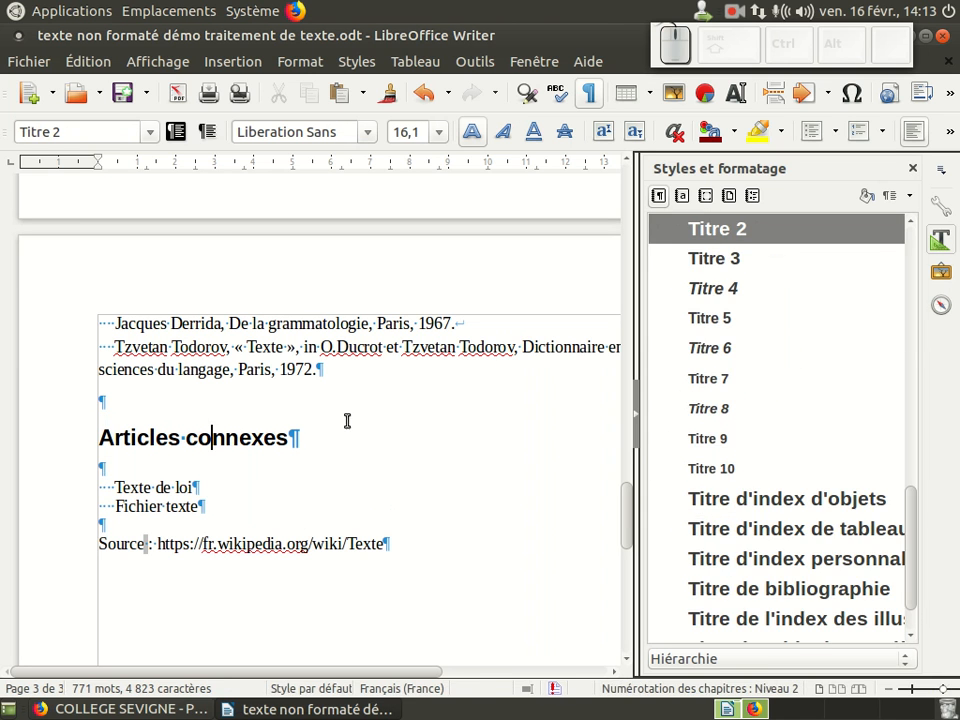
# Apply the Corps de texte style to the Fichier texte line under Articles connexes
pyautogui.click(252, 369)
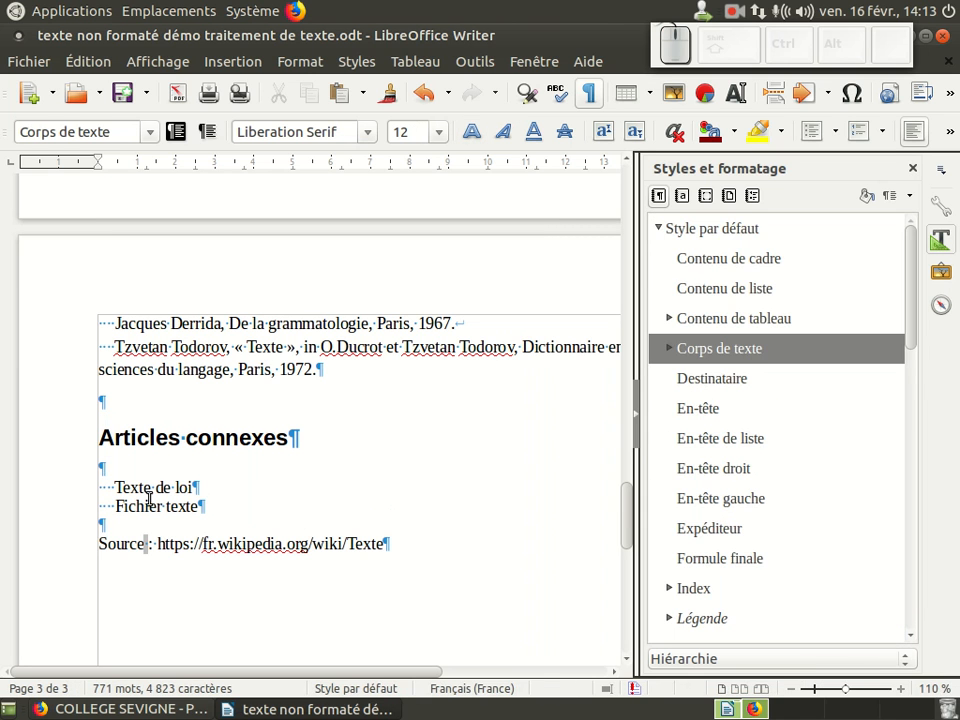
pyautogui.click(408, 474)
pyautogui.doubleClick(740, 350)
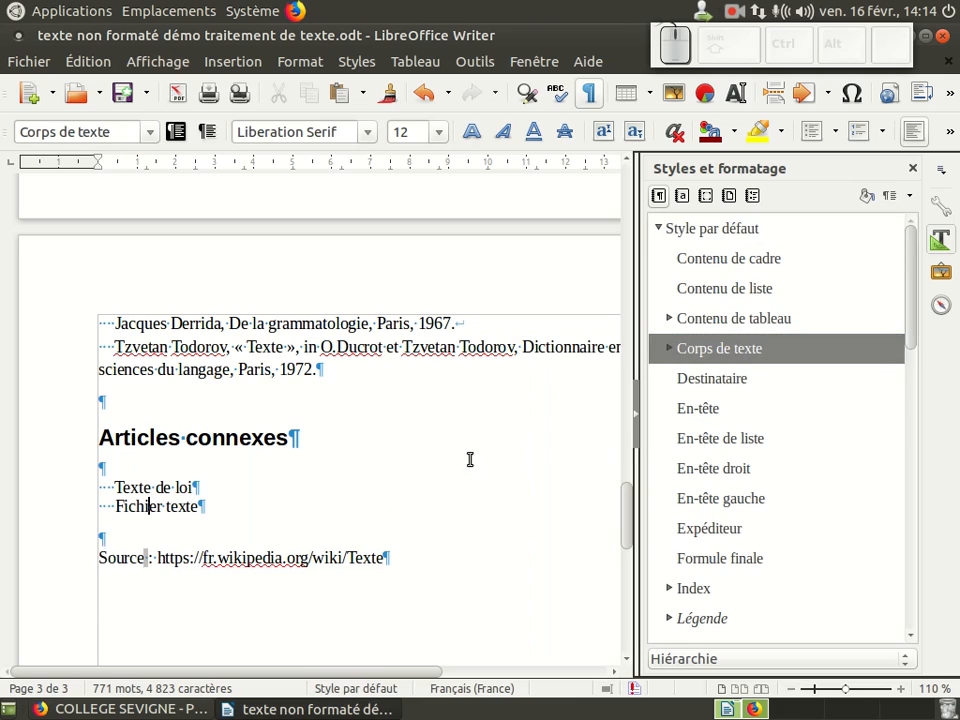
# Return to the start of the document and hide the formatting marks
pyautogui.scroll(10, 315, 461)
pyautogui.scroll(20, 316, 461)
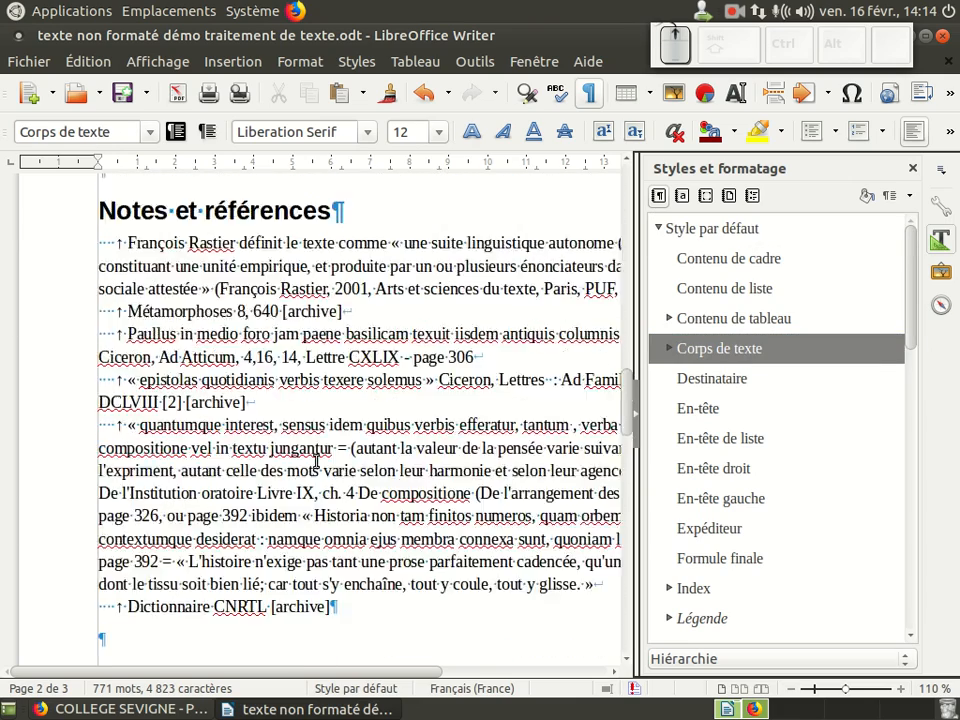
pyautogui.scroll(9, 316, 461)
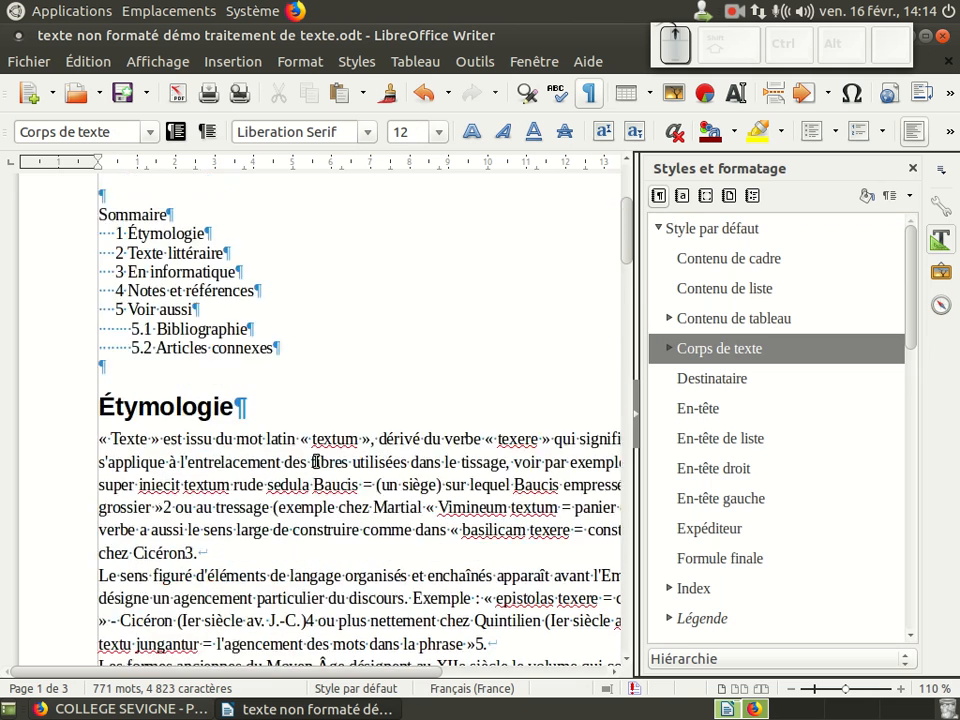
pyautogui.click(588, 93)
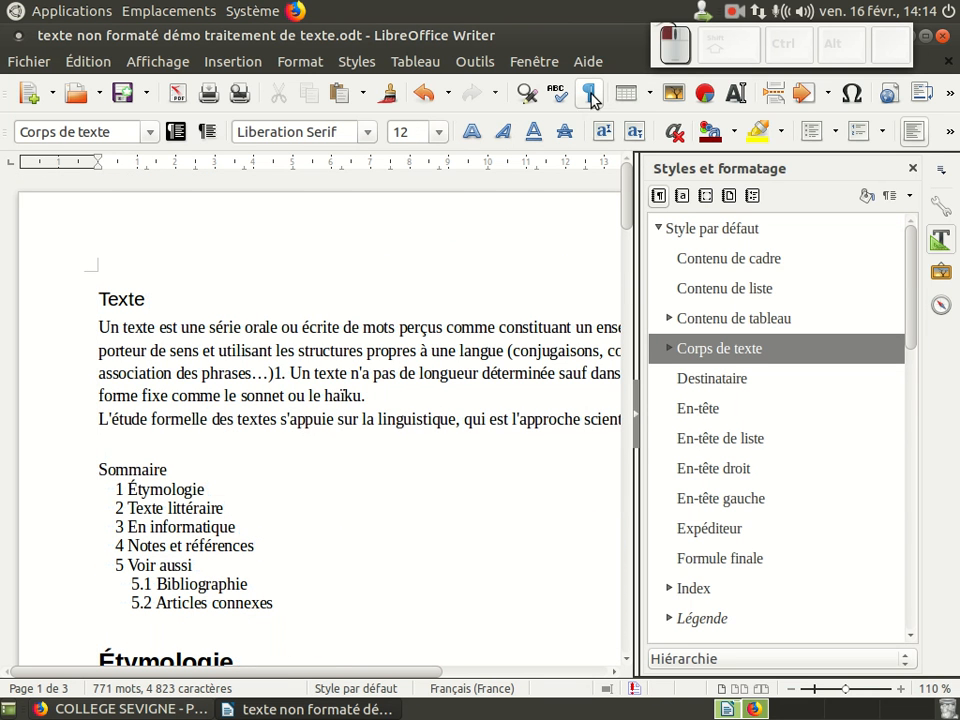
# Modify the Titre paragraph style used by the document's Texte title, setting its font colour to Rouge
pyautogui.click(130, 298)
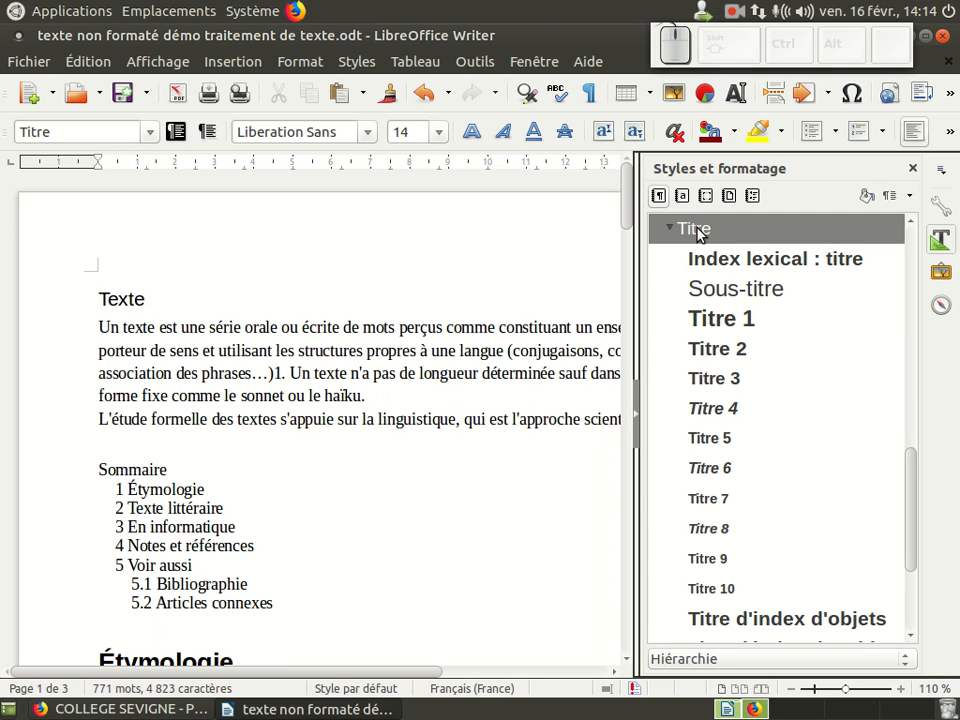
pyautogui.click(315, 375)
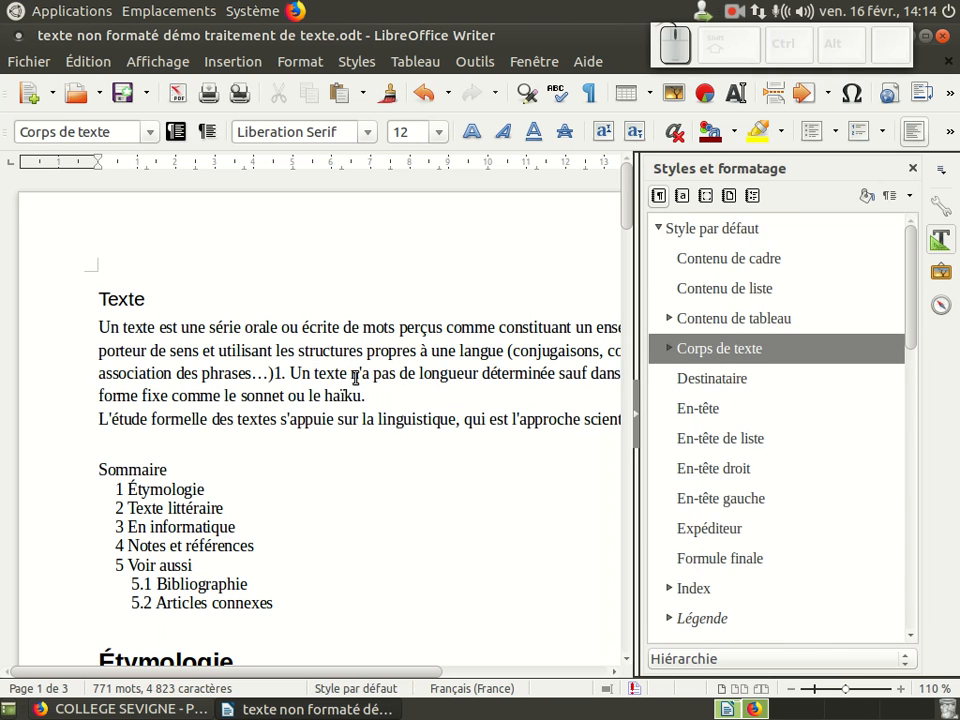
pyautogui.click(129, 300)
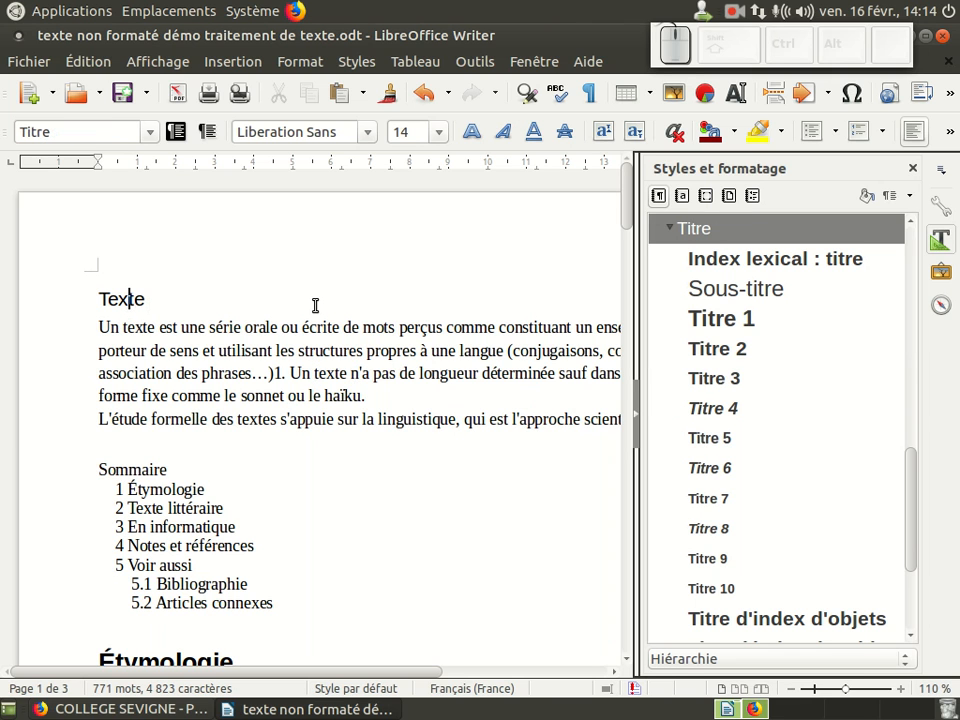
pyautogui.rightClick(697, 237)
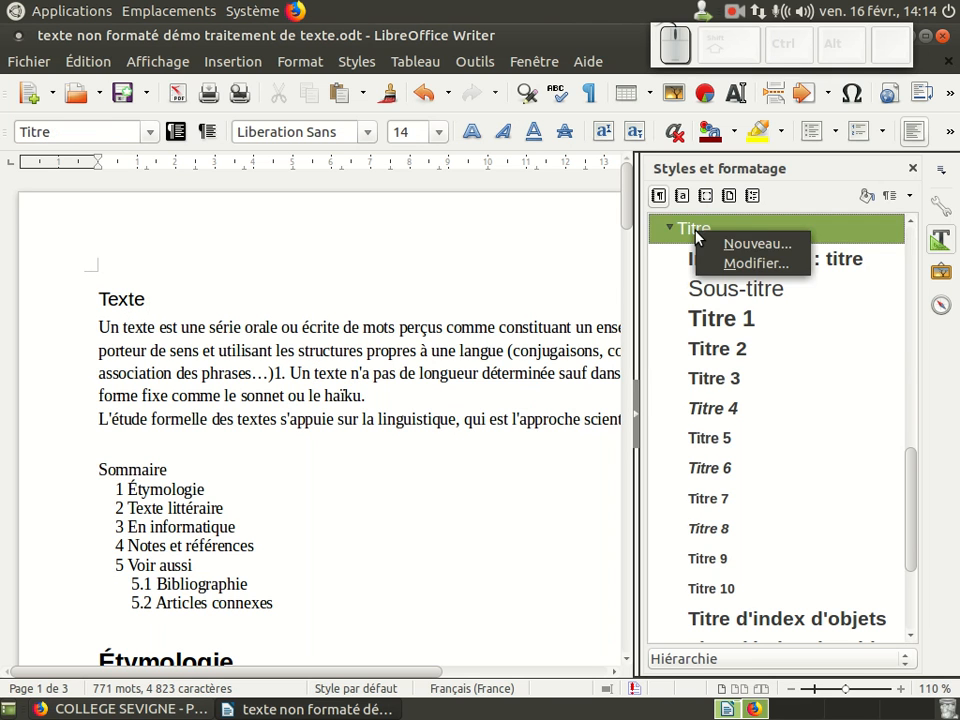
pyautogui.click(722, 264)
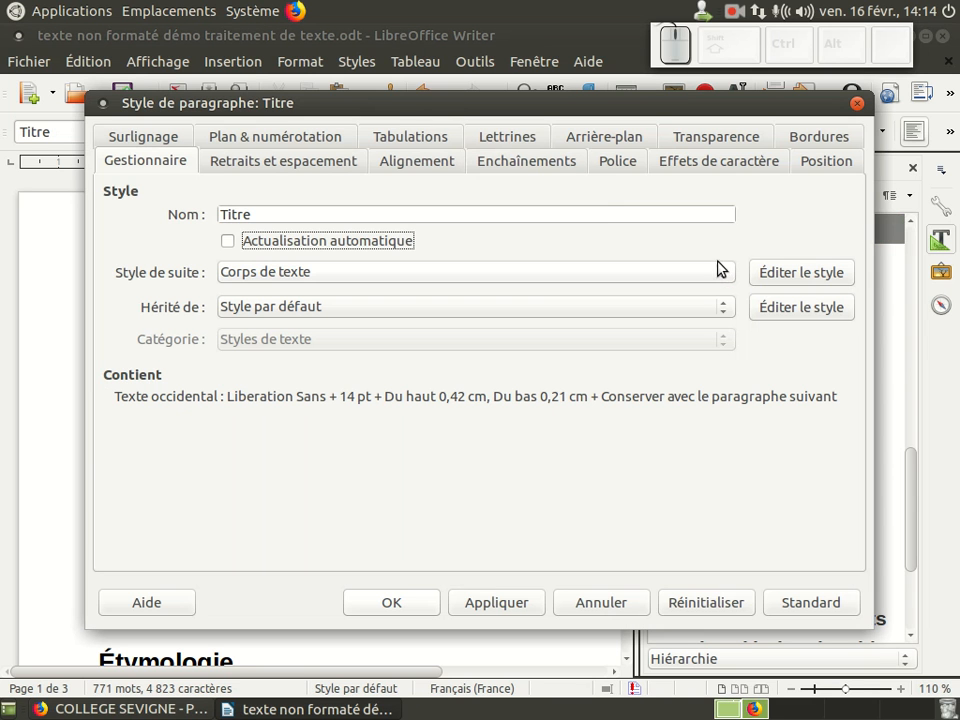
pyautogui.click(681, 164)
pyautogui.click(299, 226)
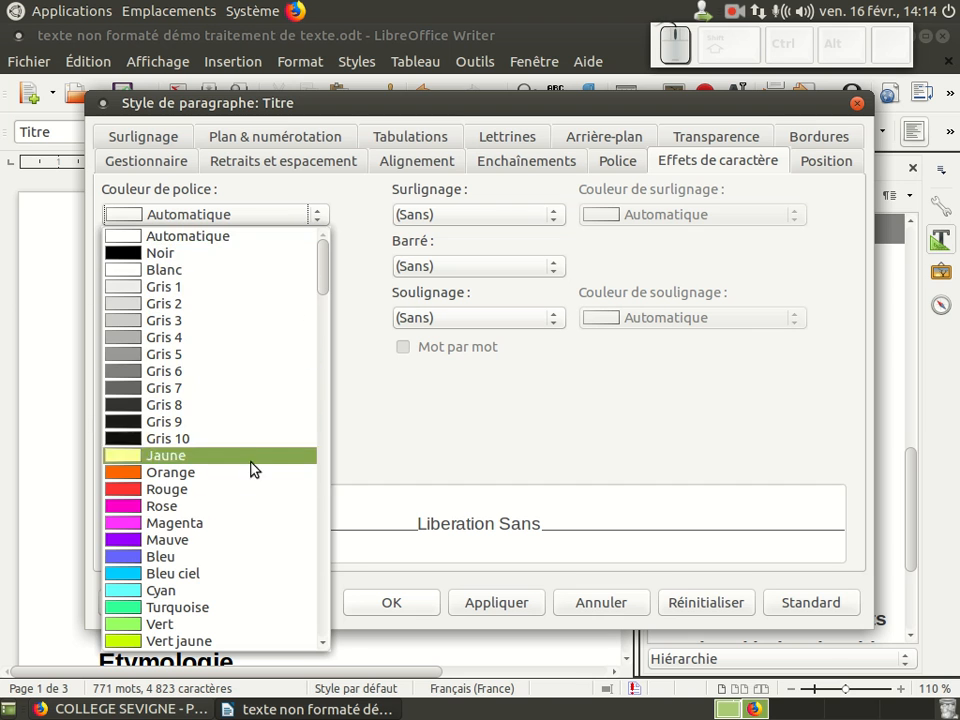
pyautogui.click(244, 489)
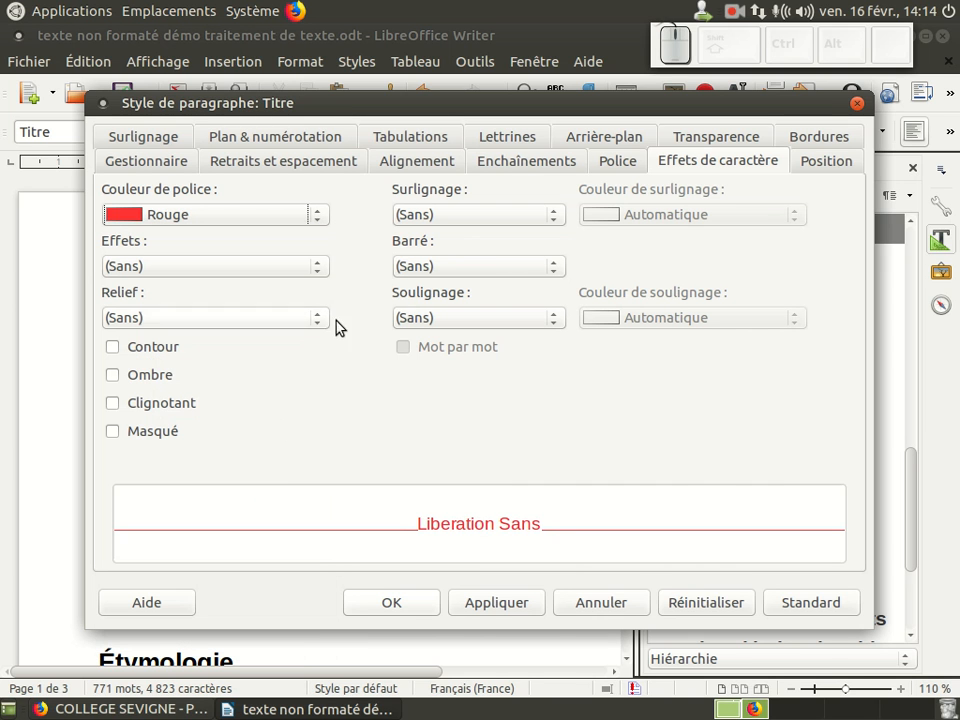
# Give the Titre style a Double underline in Bleu ciel, applied word by word (Mot par mot)
pyautogui.click(532, 320)
pyautogui.click(517, 380)
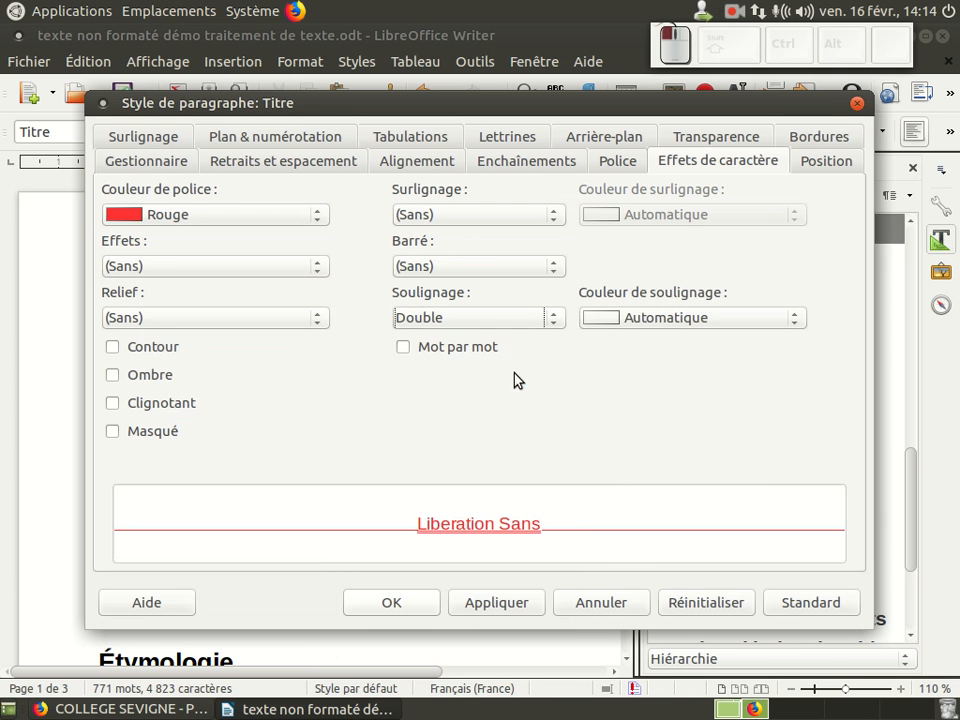
pyautogui.click(654, 319)
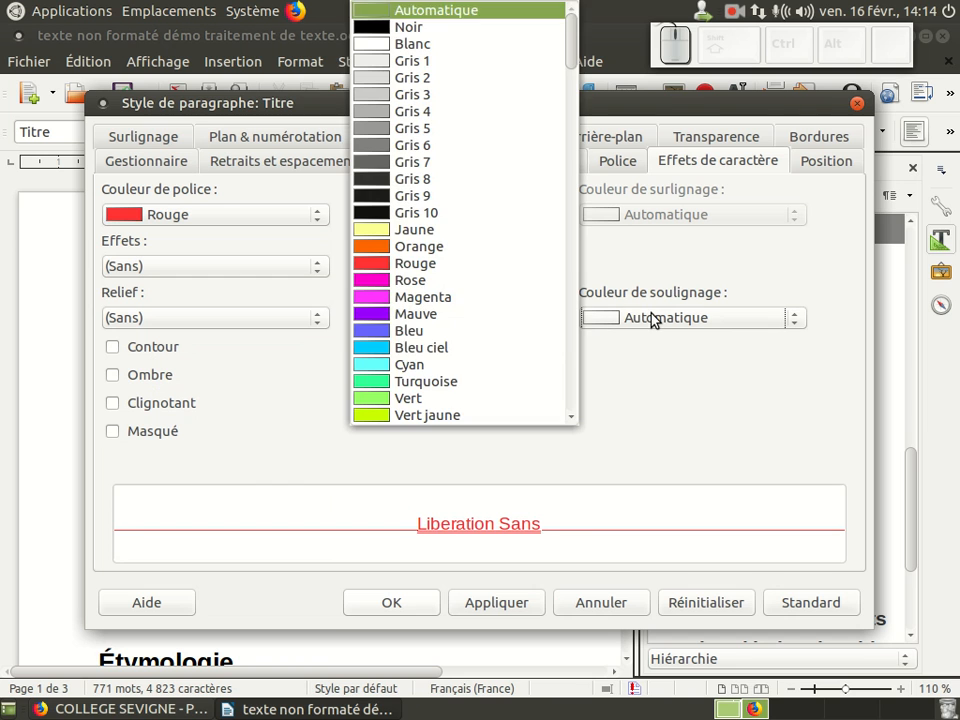
pyautogui.click(470, 349)
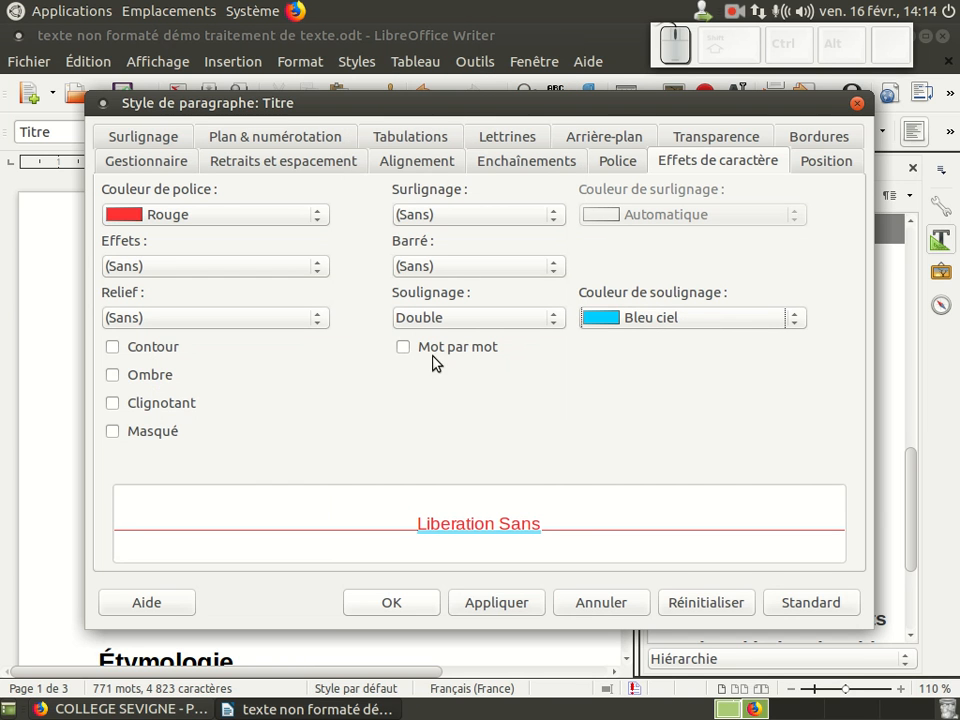
pyautogui.click(405, 349)
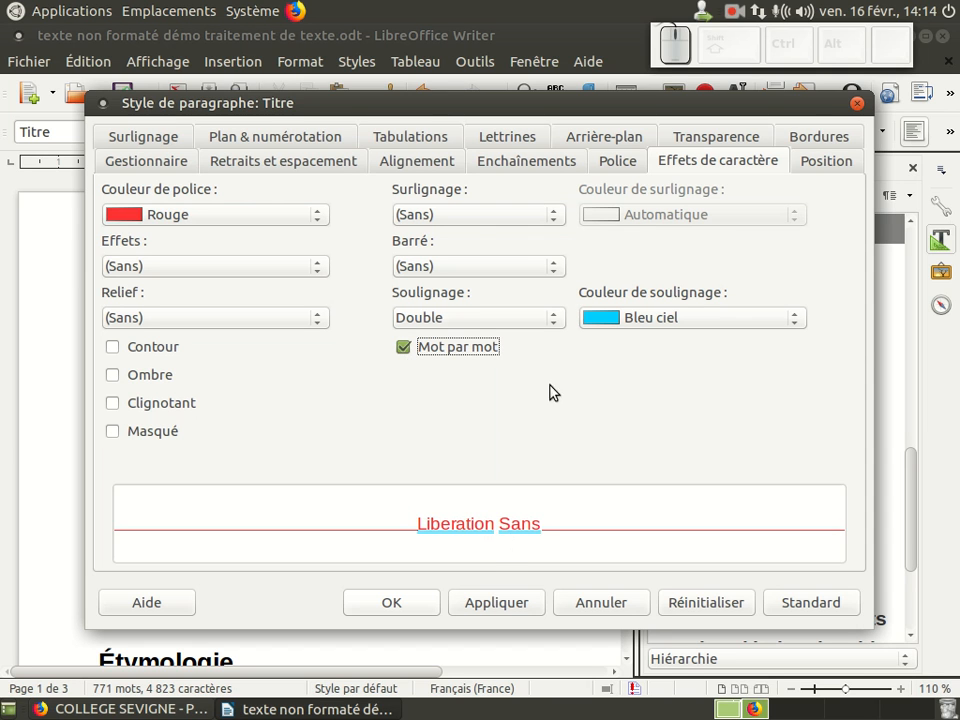
# Centre the Titre style's alignment and set its font to DejaVu Sans at 20 pt
pyautogui.click(449, 166)
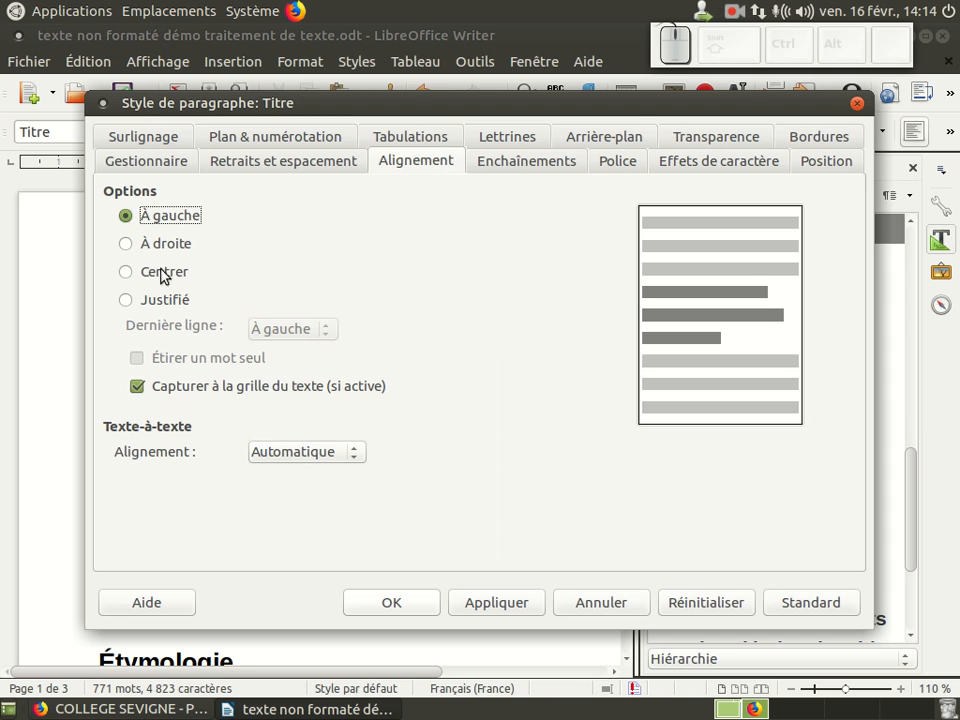
pyautogui.click(126, 272)
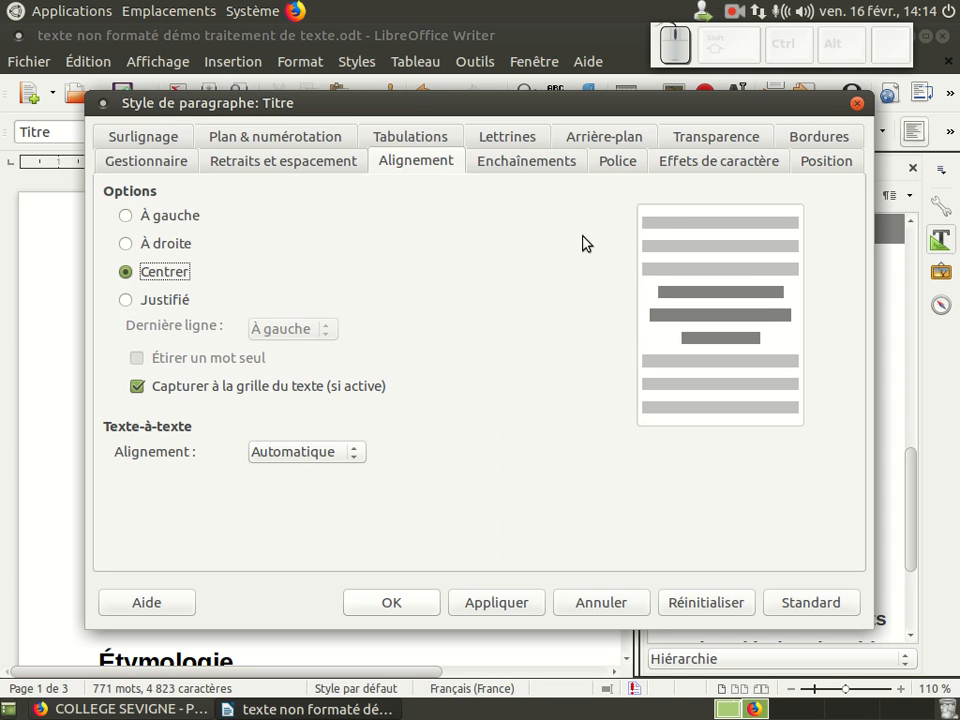
pyautogui.click(620, 164)
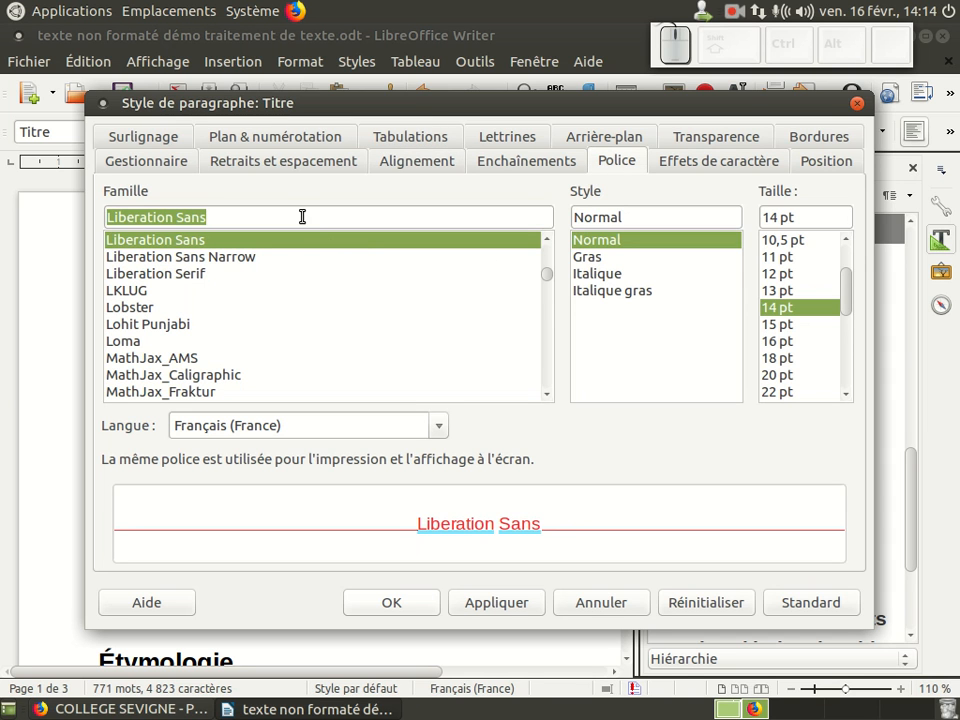
pyautogui.write('DejaVu')
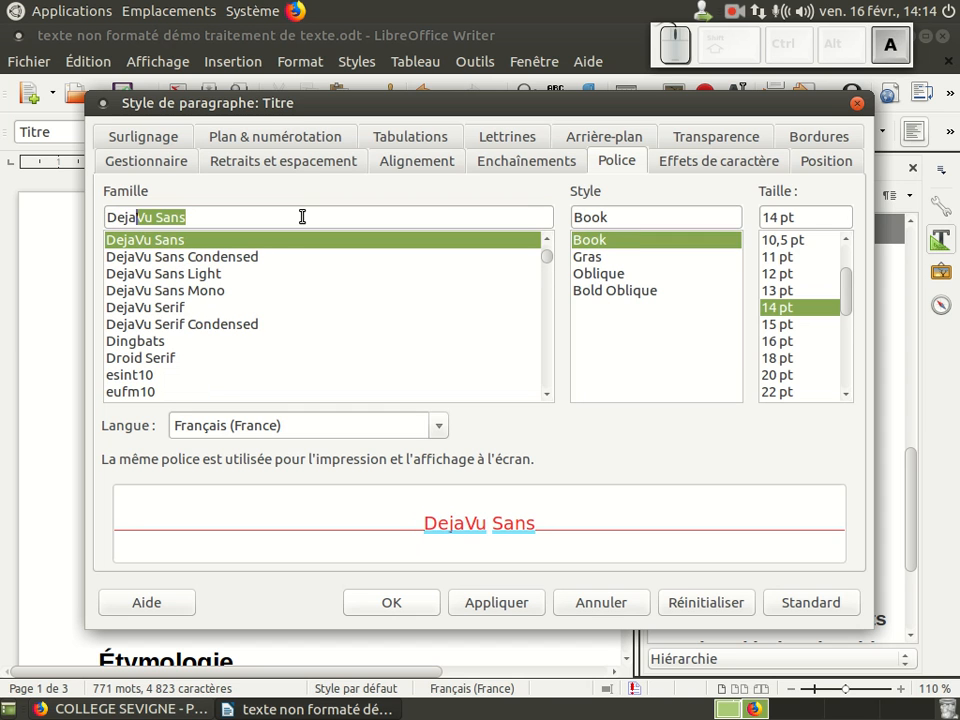
pyautogui.click(278, 239)
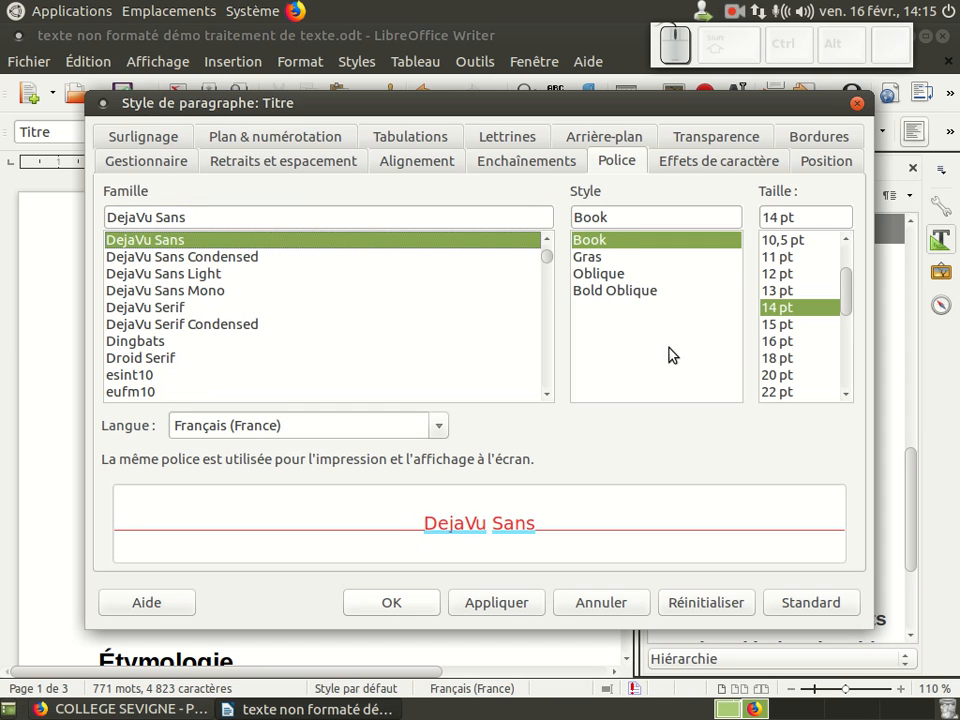
pyautogui.moveTo(845, 304); pyautogui.dragTo(849, 318)
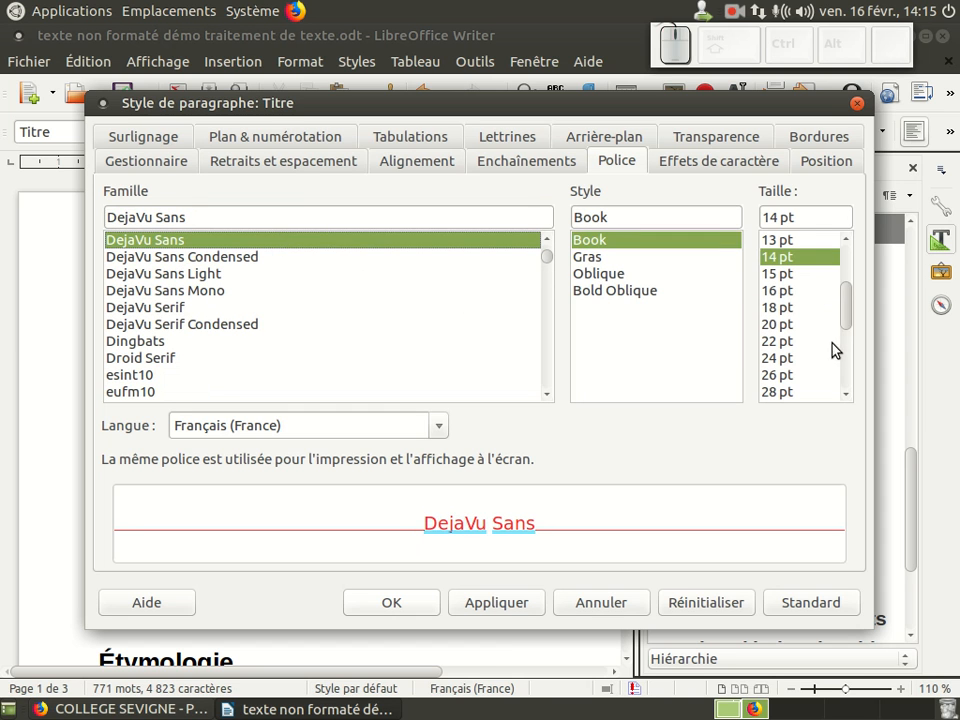
pyautogui.click(813, 327)
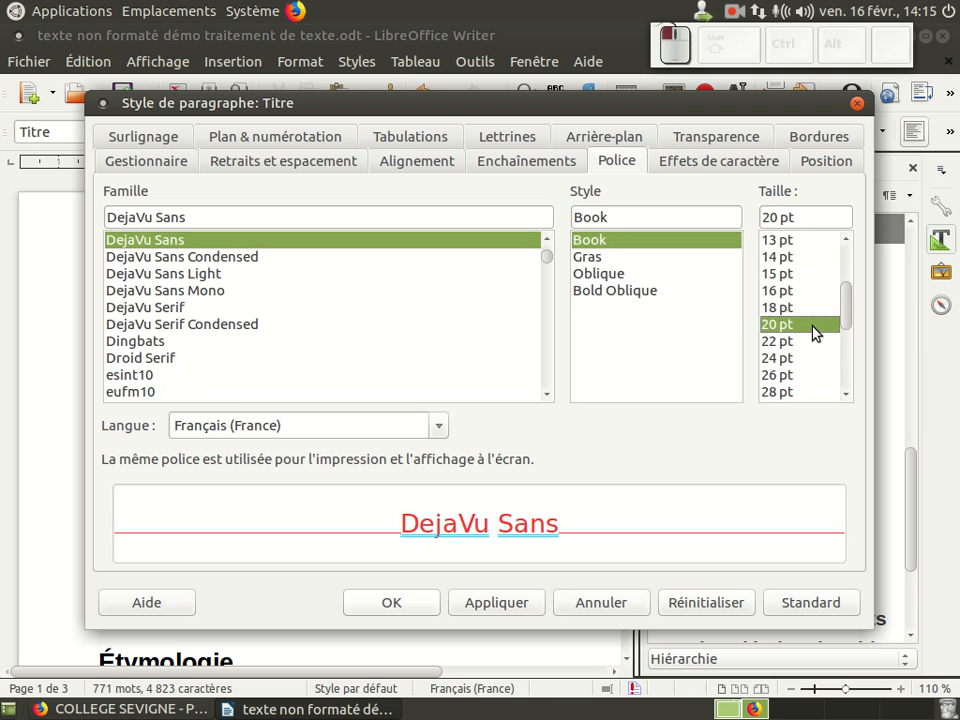
# Apply the Titre style changes and review the title and headings throughout the document
pyautogui.click(407, 606)
pyautogui.scroll(-6, 403, 450)
pyautogui.scroll(-10, 403, 450)
pyautogui.scroll(-12, 403, 450)
pyautogui.scroll(3, 403, 450)
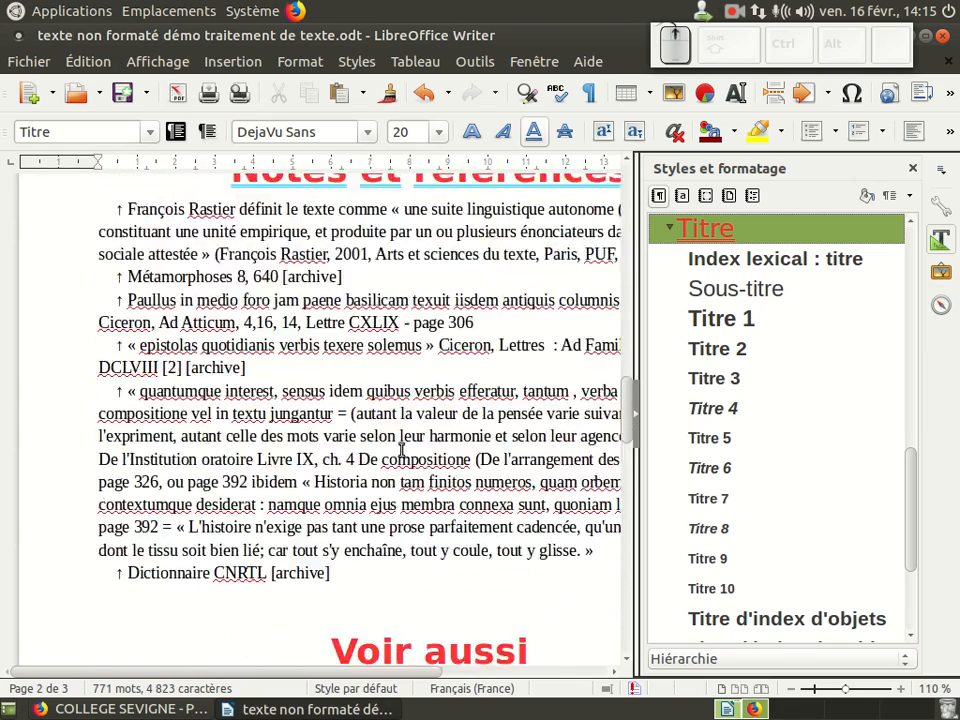
pyautogui.scroll(20, 403, 450)
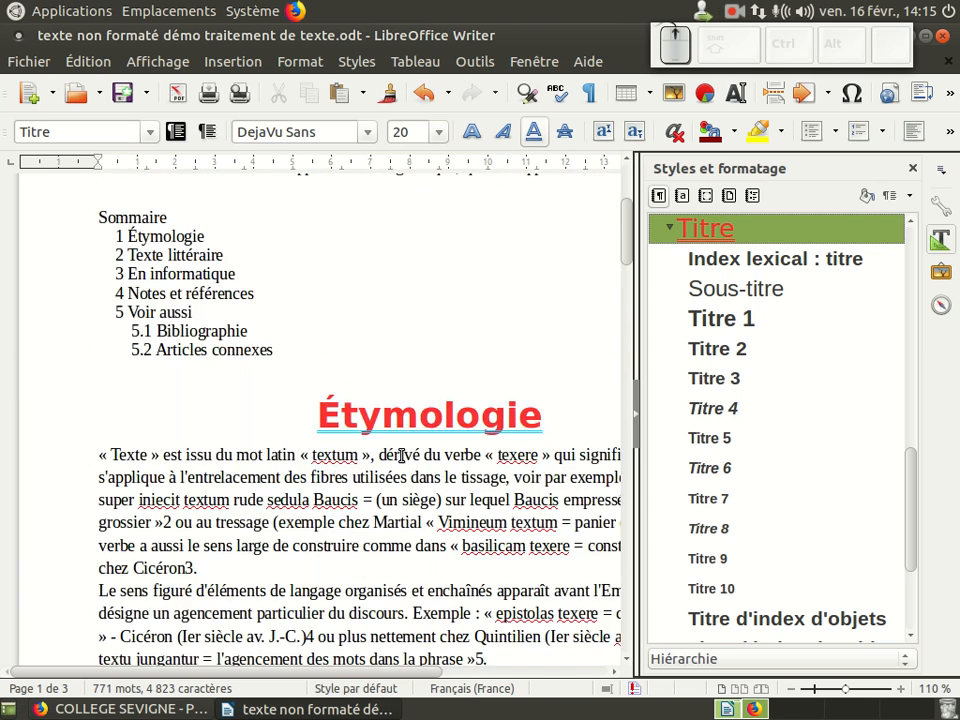
pyautogui.scroll(2, 403, 455)
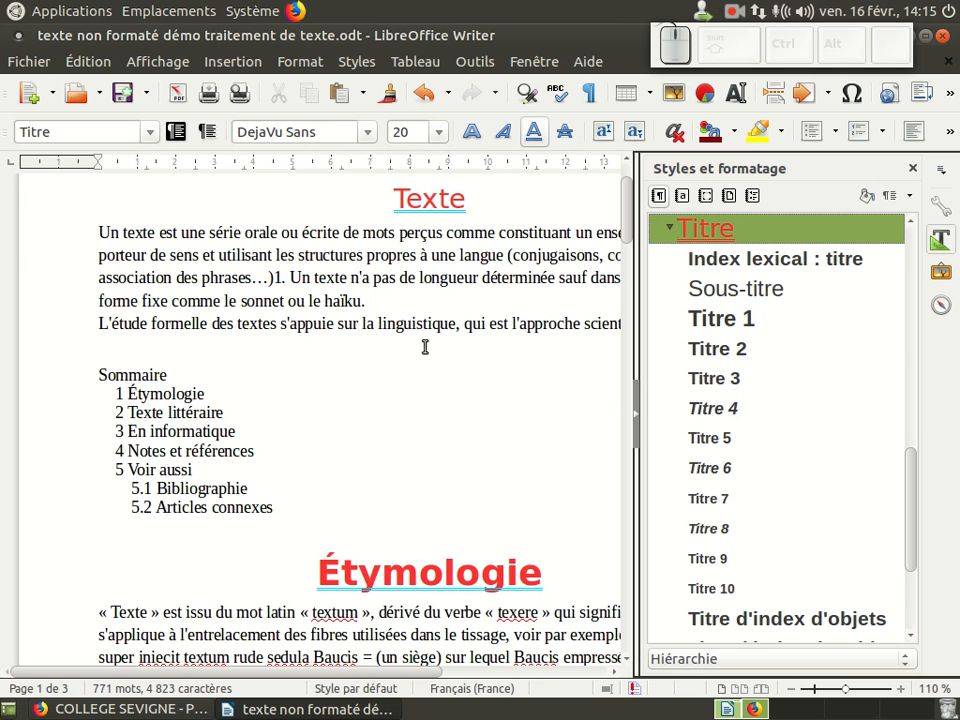
# Modify the Titre 1 style used by the Étymologie heading, setting its font size to 80 % and its alignment to À gauche
pyautogui.click(412, 565)
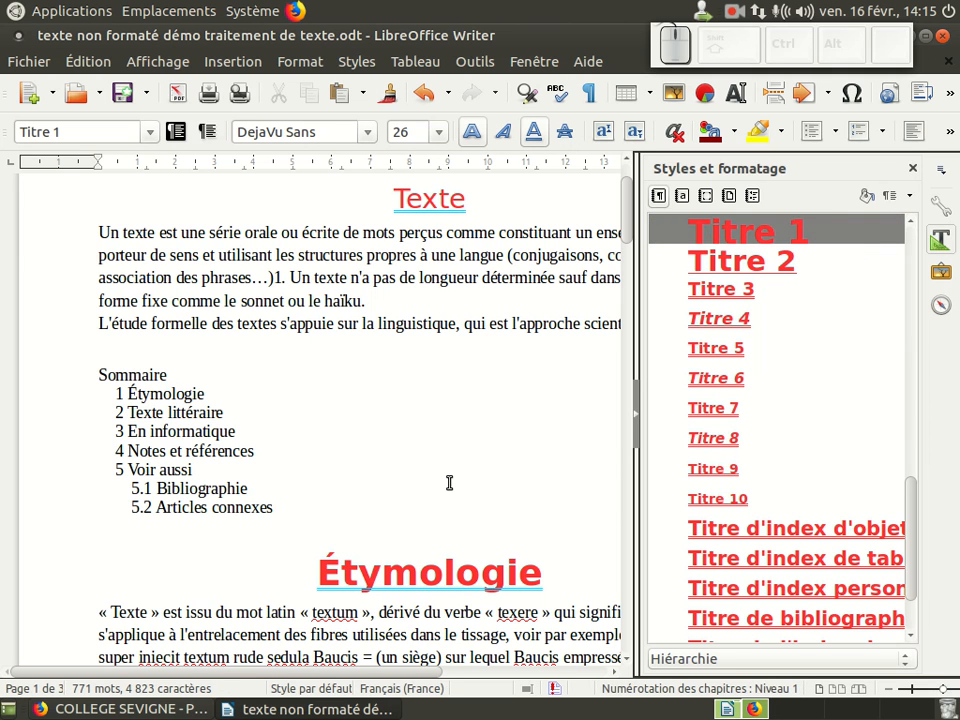
pyautogui.rightClick(760, 236)
pyautogui.click(800, 262)
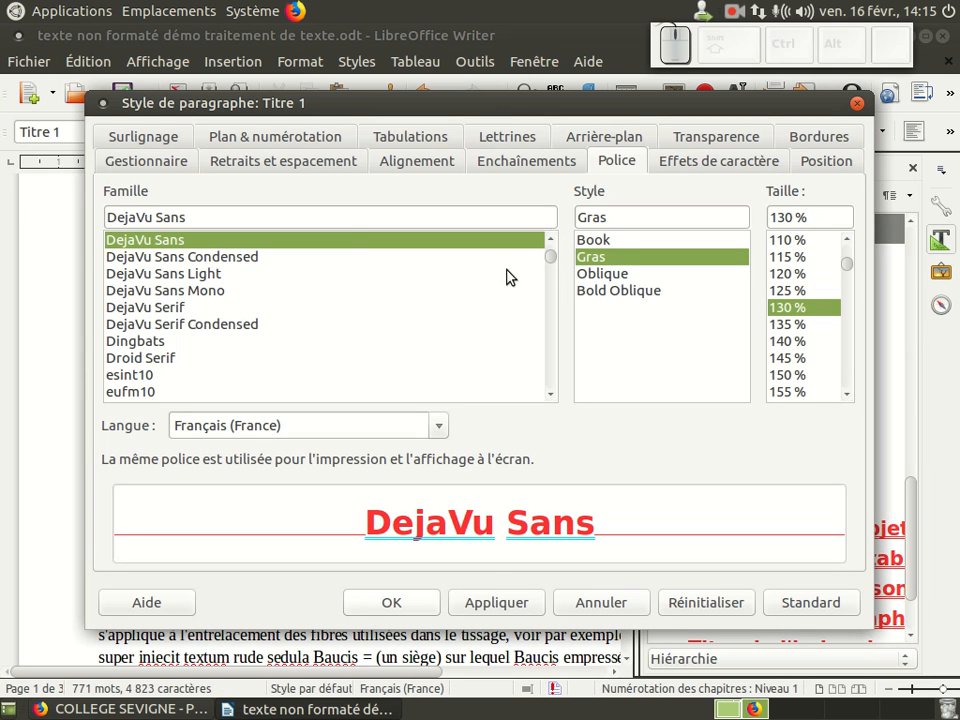
pyautogui.moveTo(848, 268); pyautogui.dragTo(846, 259)
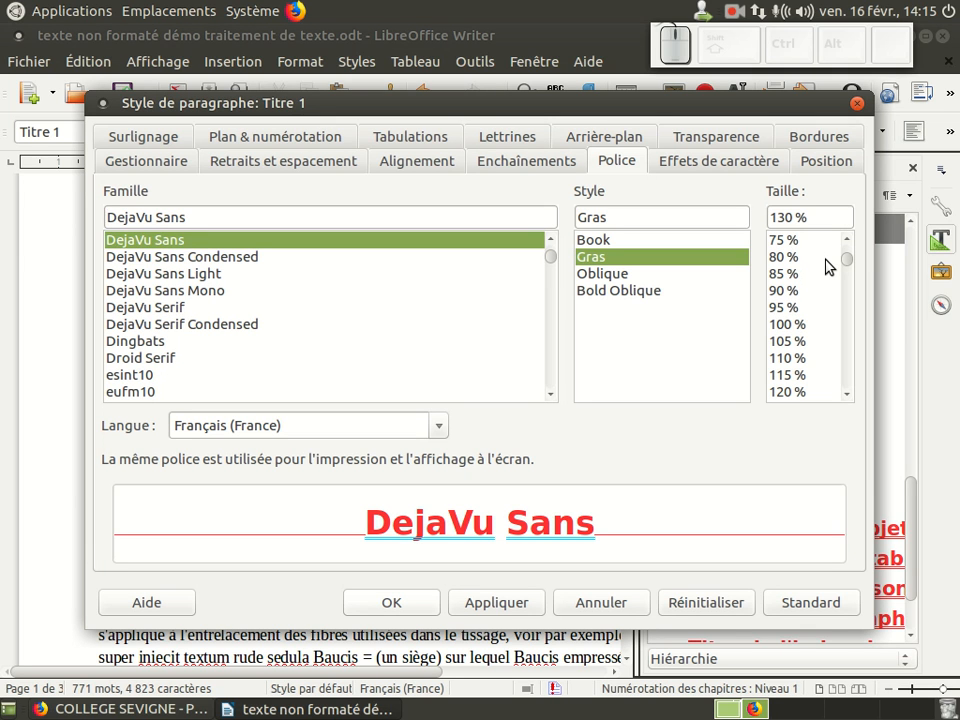
pyautogui.click(812, 258)
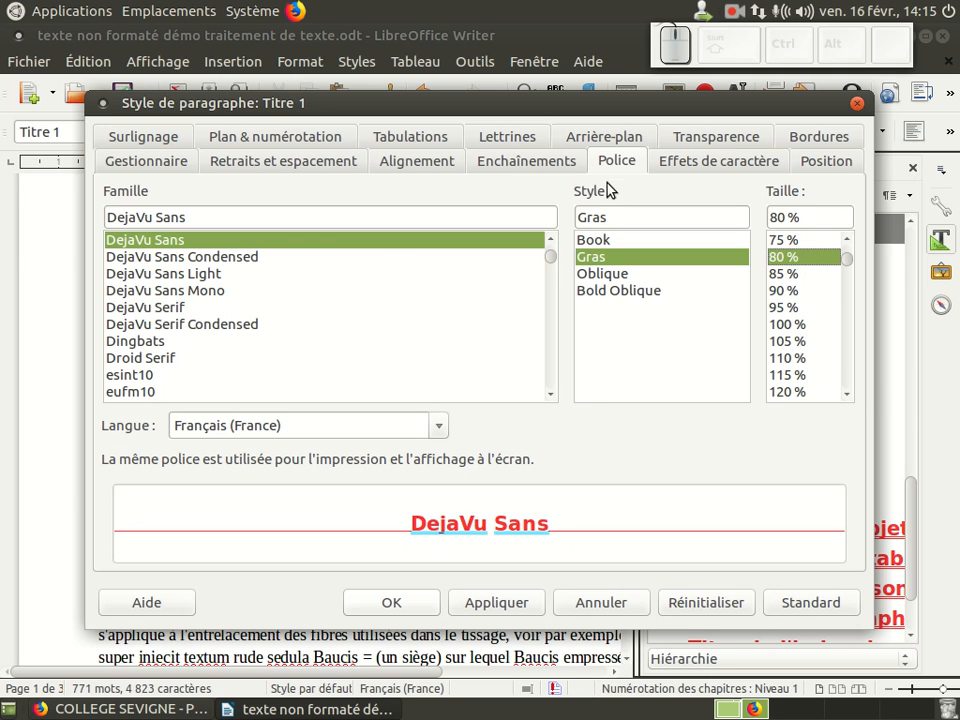
pyautogui.click(414, 163)
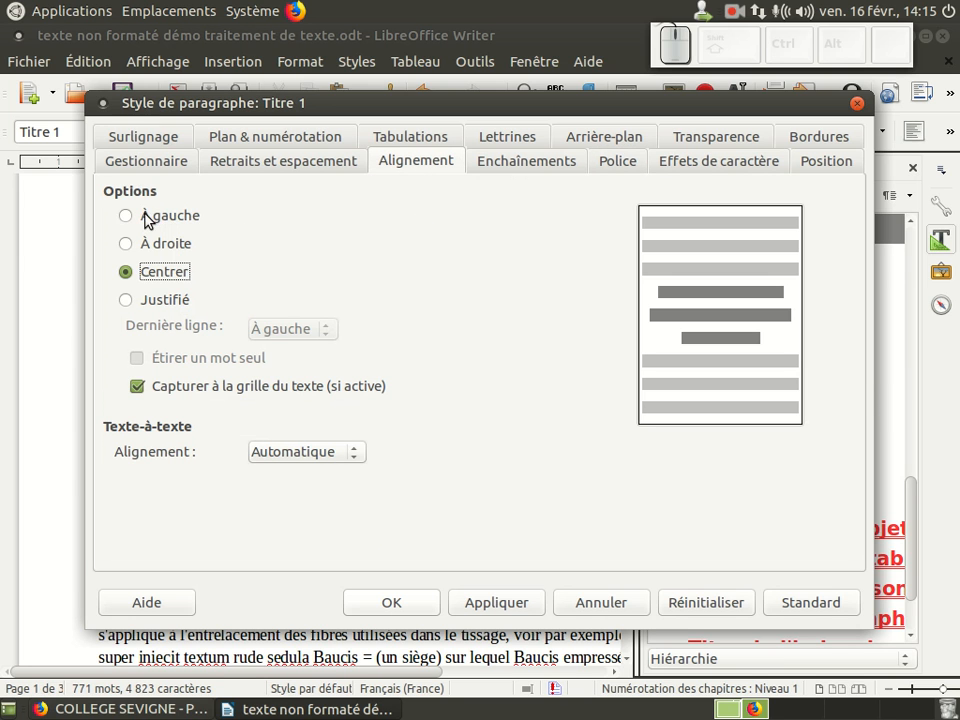
pyautogui.click(127, 217)
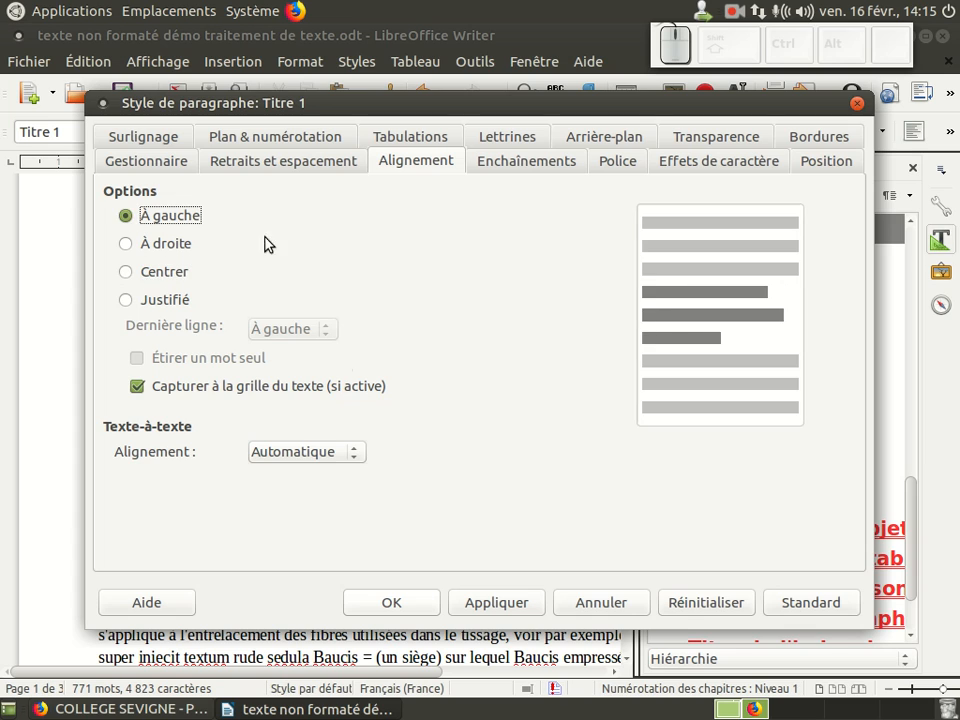
pyautogui.click(399, 603)
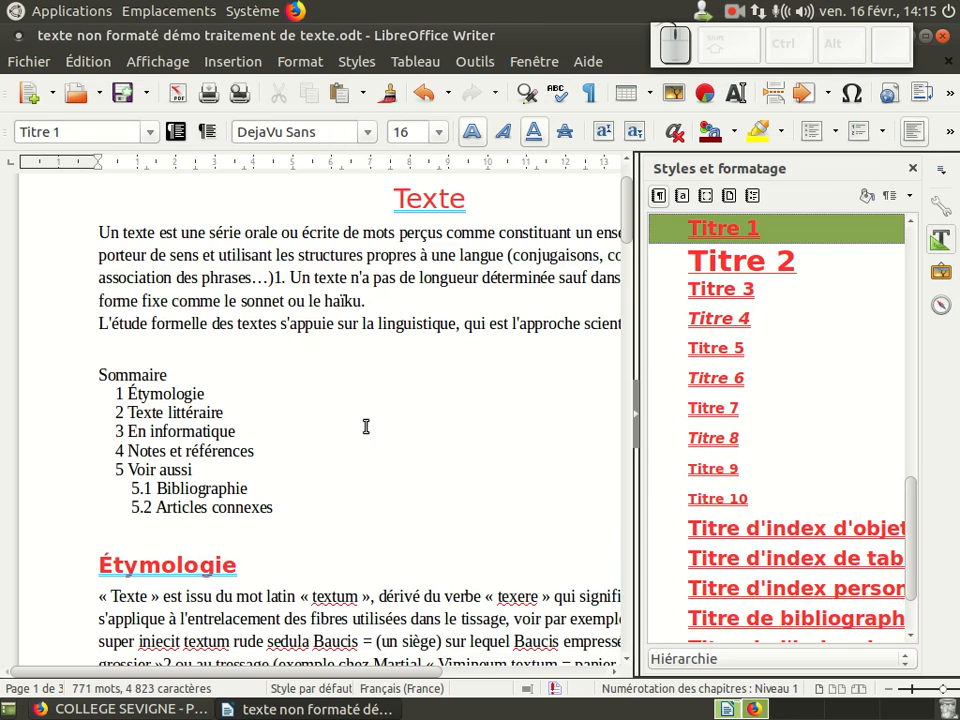
# Modify the Titre 2 style used by the Bibliographie heading, setting its alignment to À gauche and its font size to 75 %
pyautogui.scroll(-7, 332, 424)
pyautogui.scroll(-12, 332, 424)
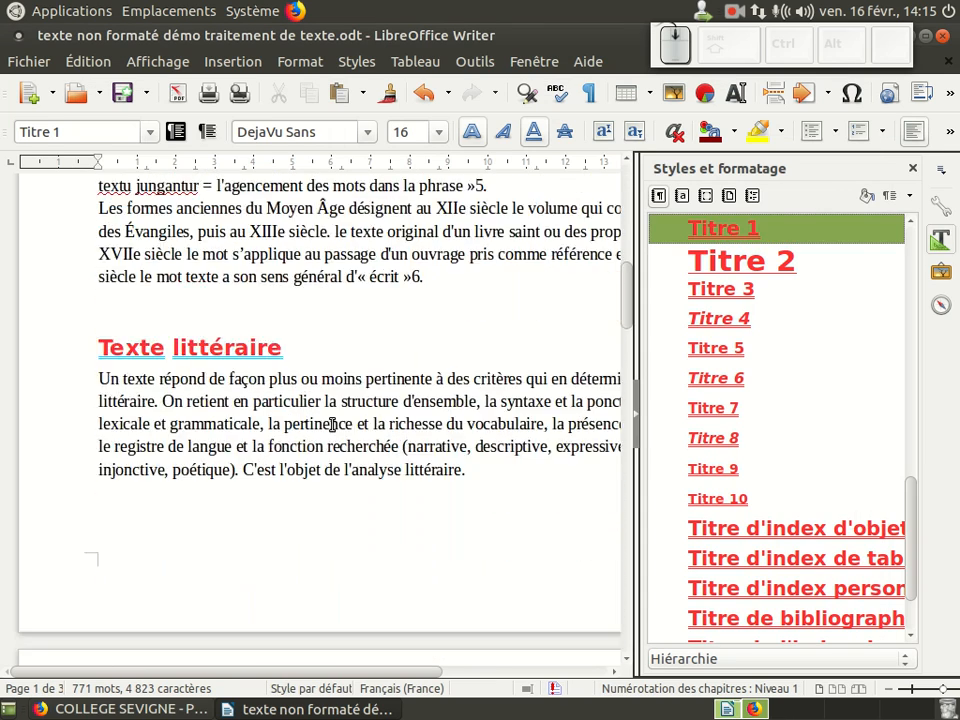
pyautogui.scroll(-12, 332, 424)
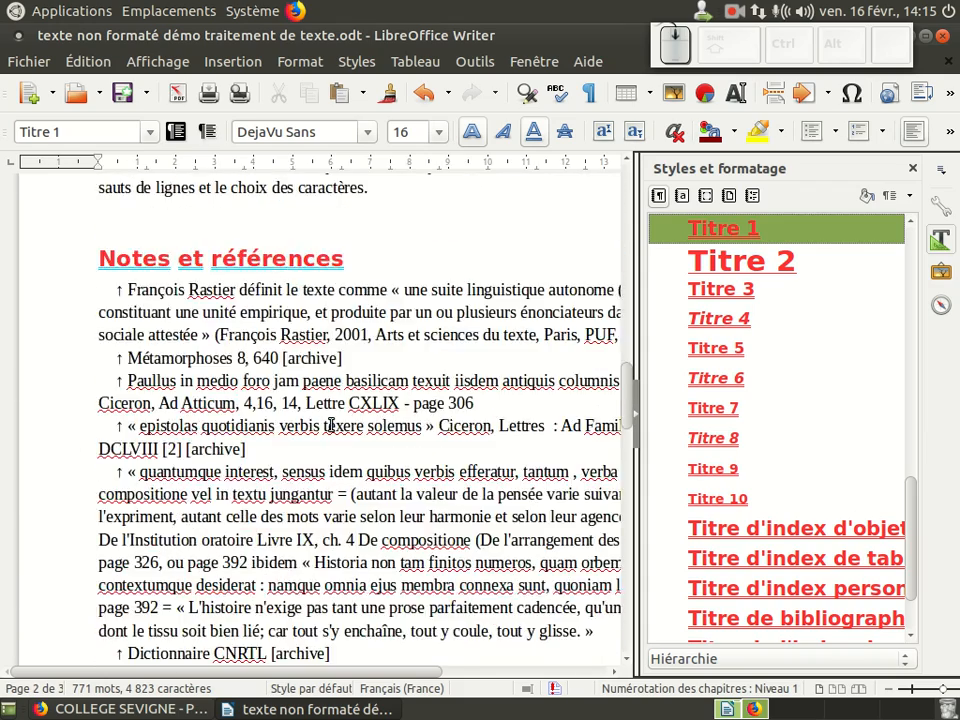
pyautogui.click(424, 388)
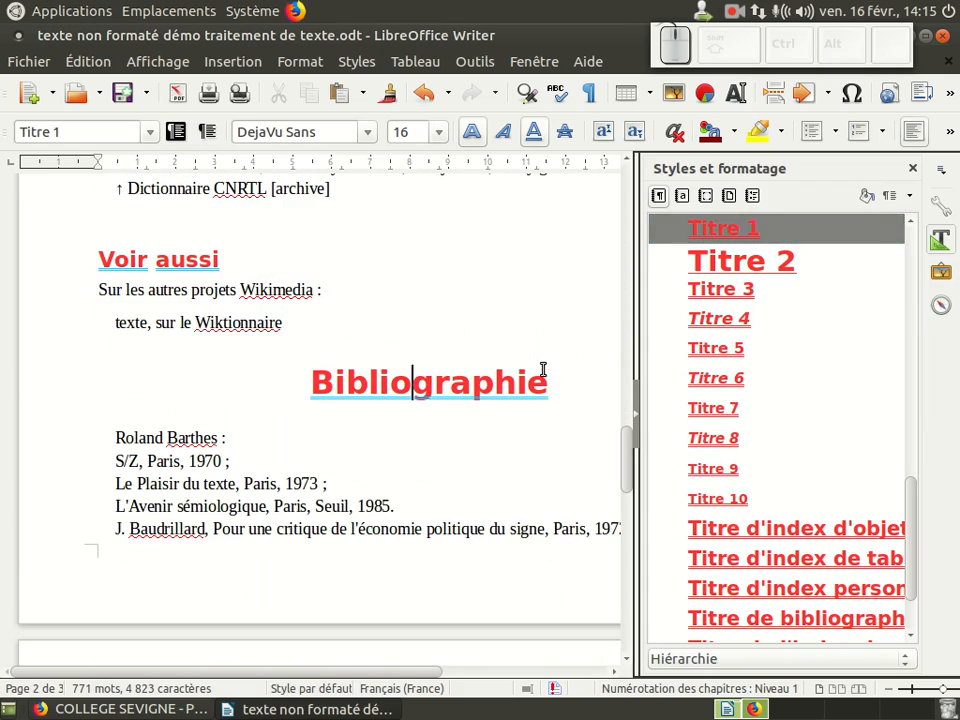
pyautogui.hotkey('ctrl', '2')
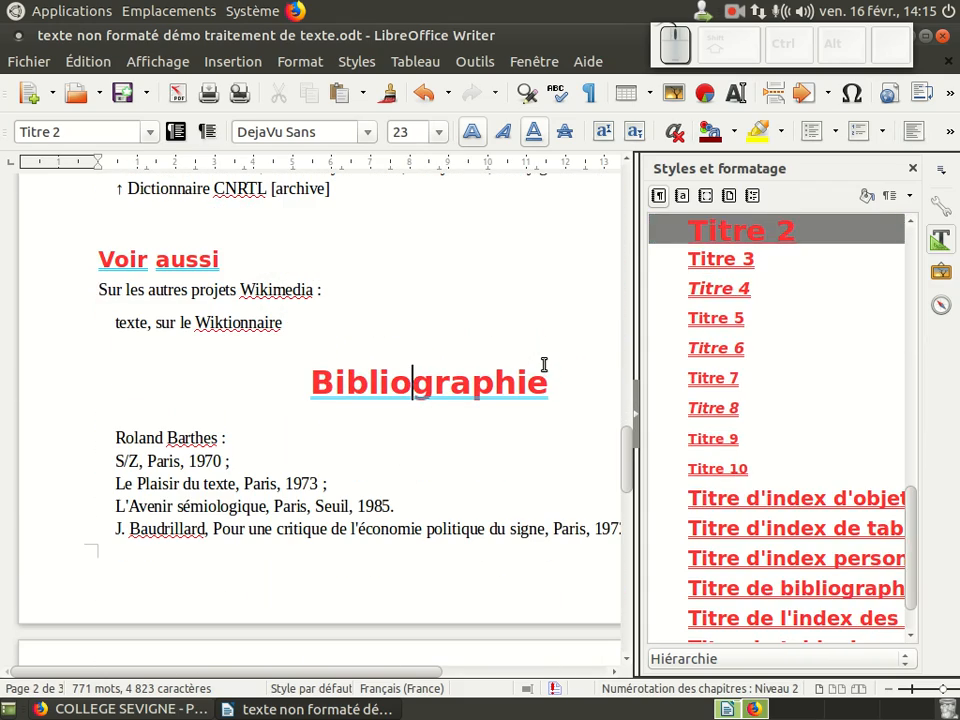
pyautogui.rightClick(731, 236)
pyautogui.click(756, 270)
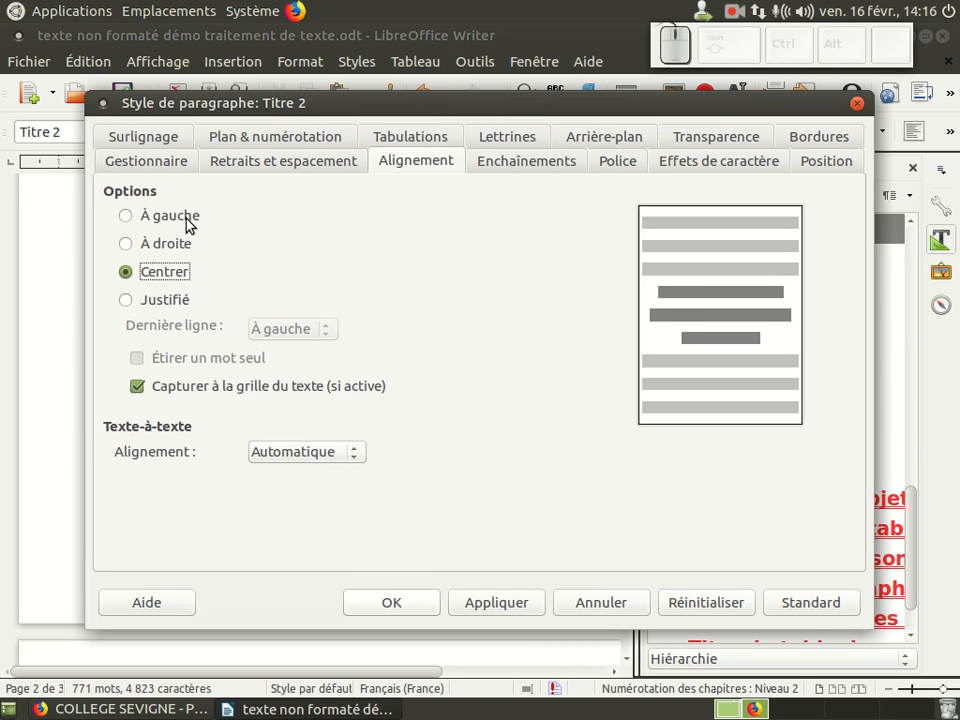
pyautogui.click(187, 224)
pyautogui.click(615, 163)
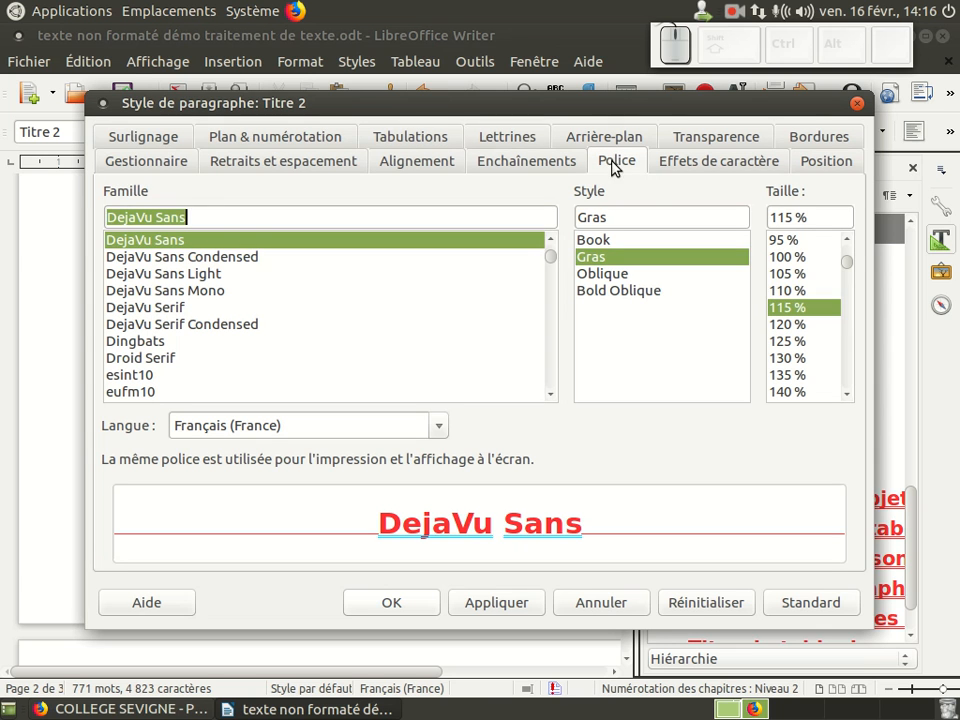
pyautogui.moveTo(848, 262); pyautogui.dragTo(849, 257)
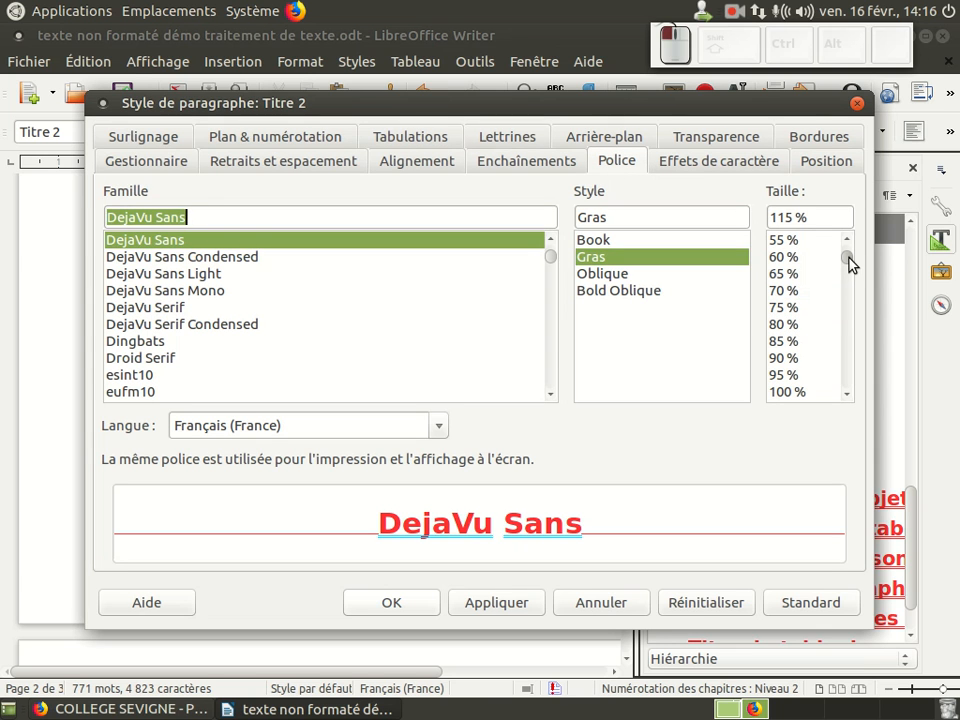
pyautogui.click(796, 305)
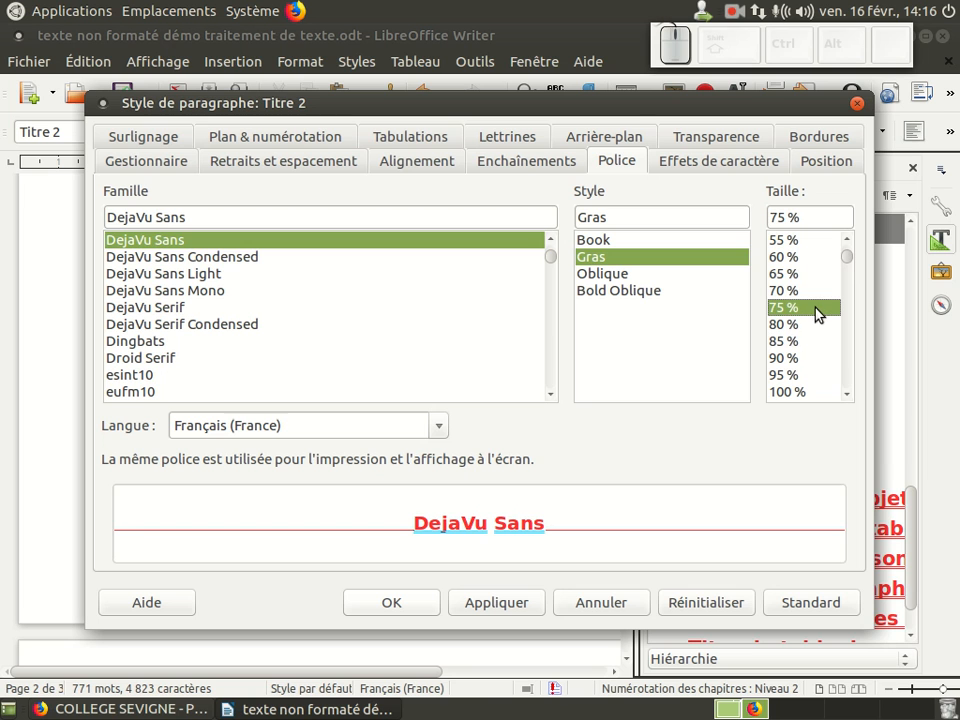
# Set the Titre 2 style's font colour to Bleu with a Simple underline in Orange 2, and check the Articles connexes heading
pyautogui.click(681, 170)
pyautogui.click(317, 216)
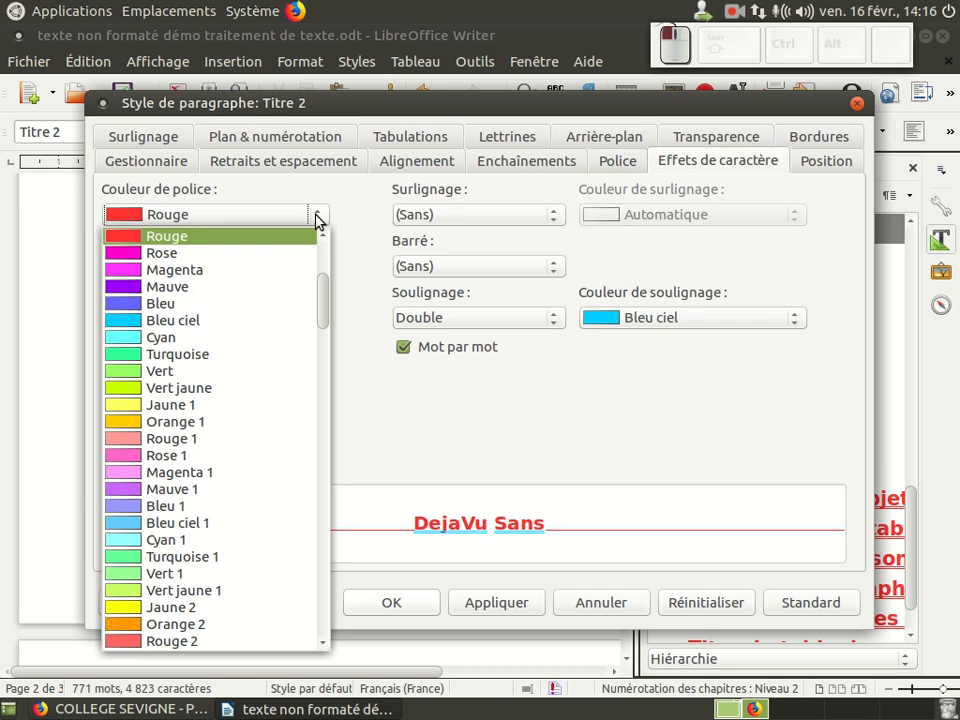
pyautogui.click(258, 306)
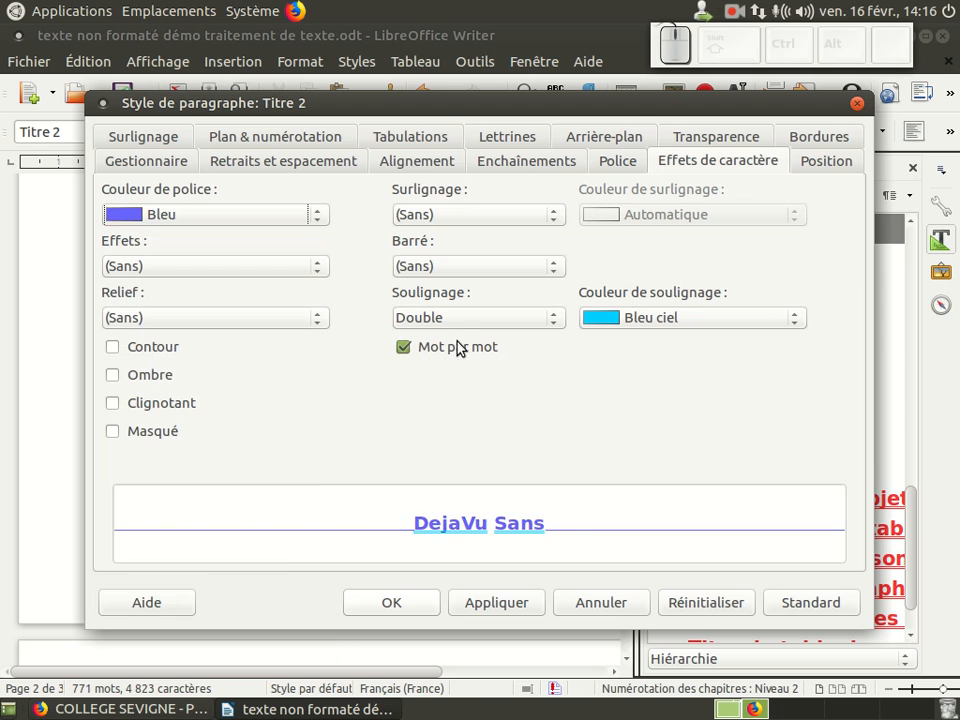
pyautogui.click(466, 318)
pyautogui.click(465, 360)
pyautogui.click(724, 318)
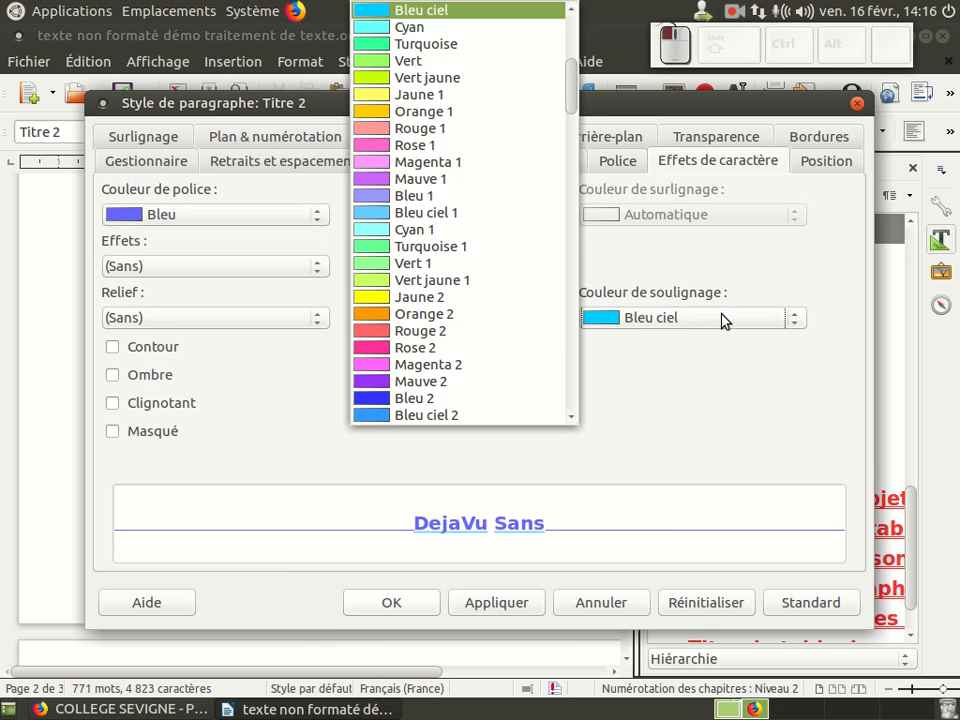
pyautogui.click(482, 316)
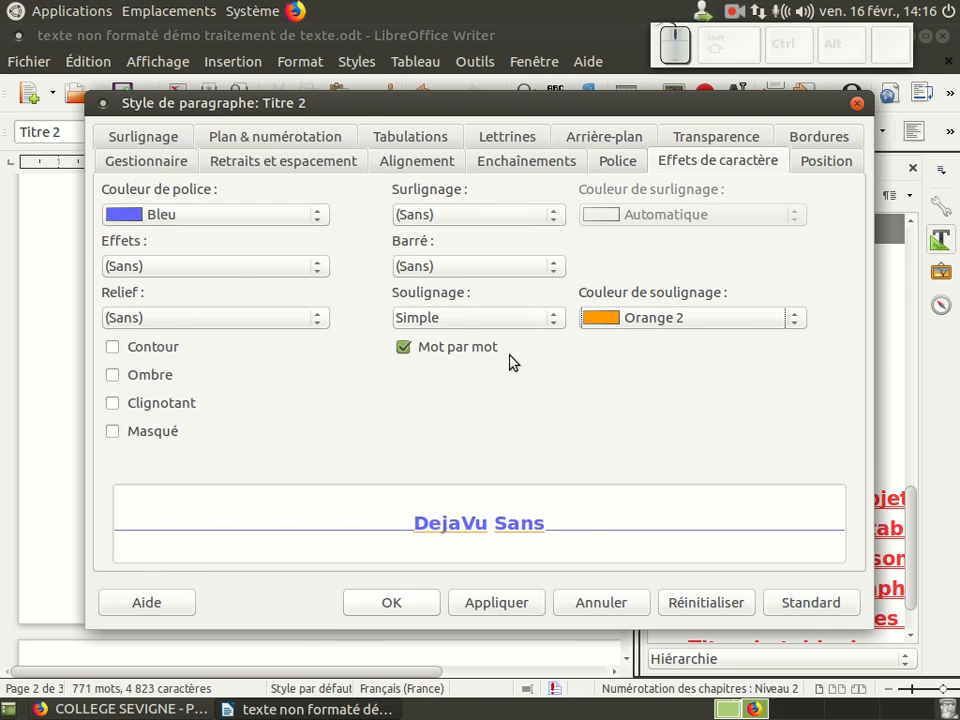
pyautogui.click(391, 602)
pyautogui.scroll(-5, 232, 403)
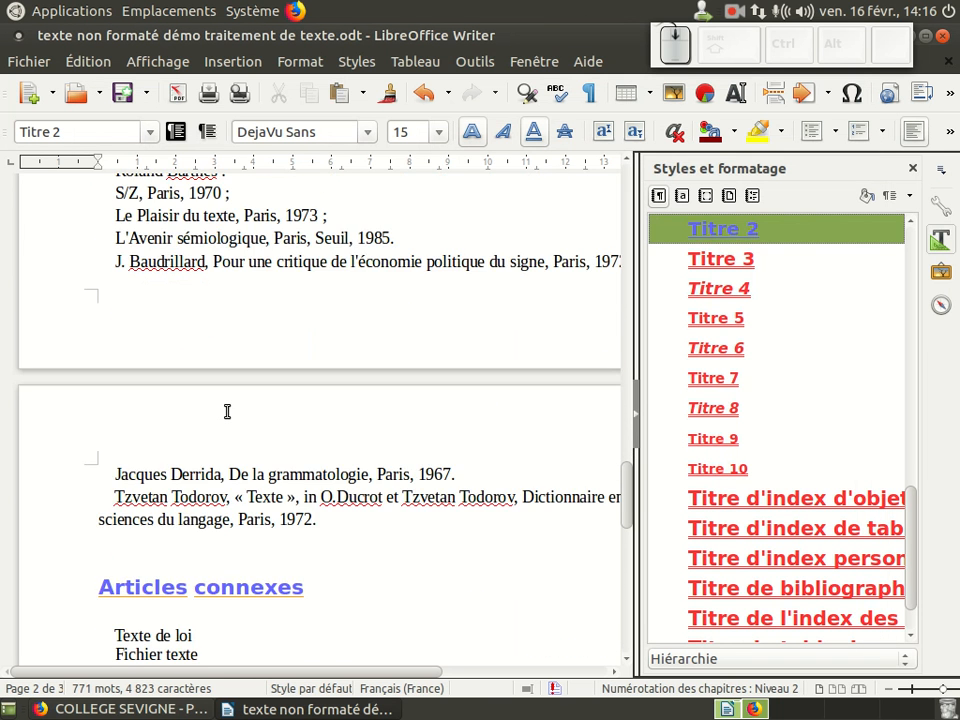
pyautogui.scroll(-3, 236, 440)
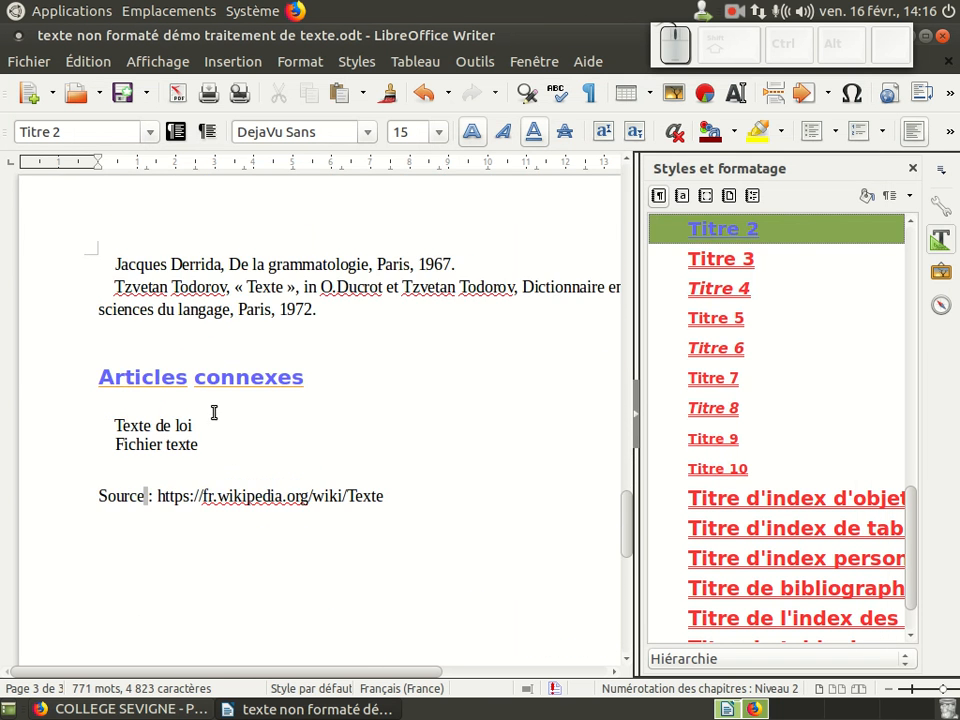
# Modify the Corps de texte style used by the Notes et références paragraphs, setting its font to DejaVu Sans at 14 pt
pyautogui.scroll(4, 216, 403)
pyautogui.scroll(14, 215, 403)
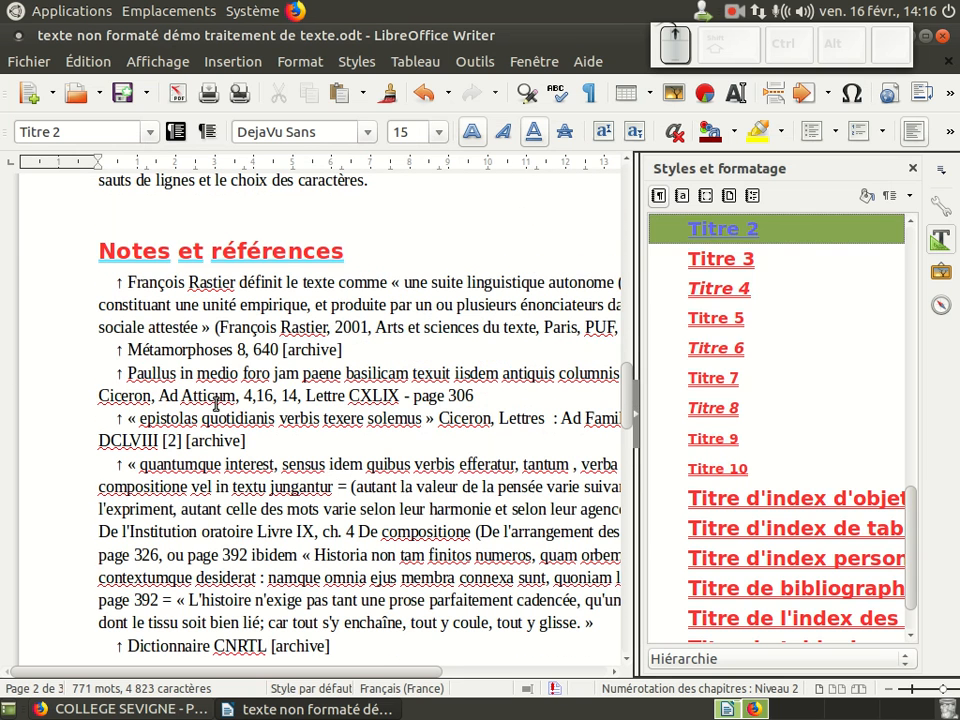
pyautogui.click(248, 365)
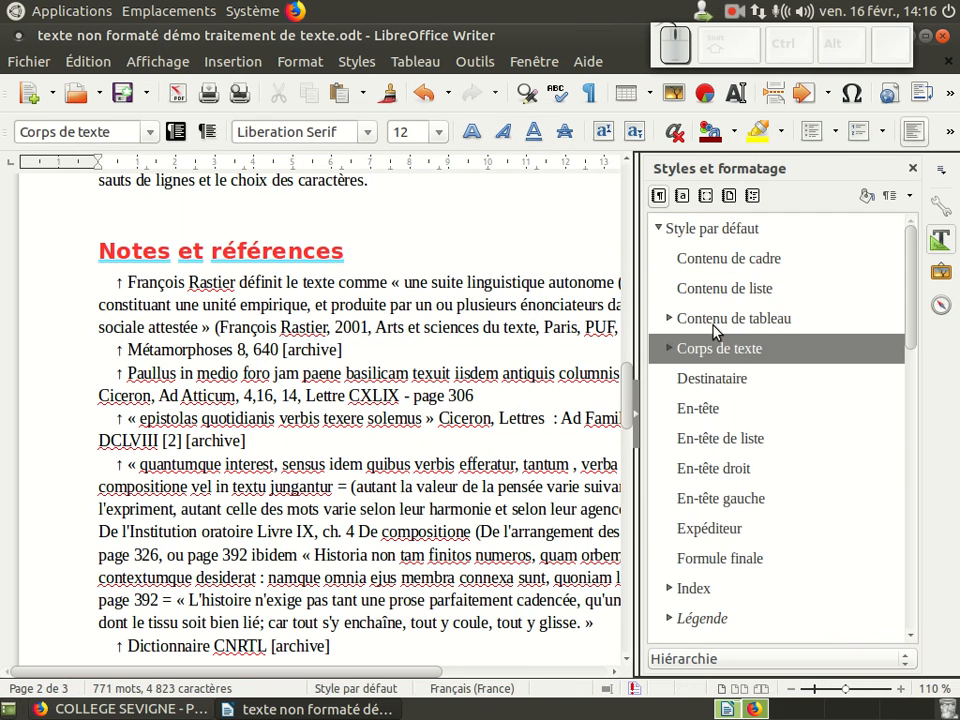
pyautogui.rightClick(722, 348)
pyautogui.click(763, 380)
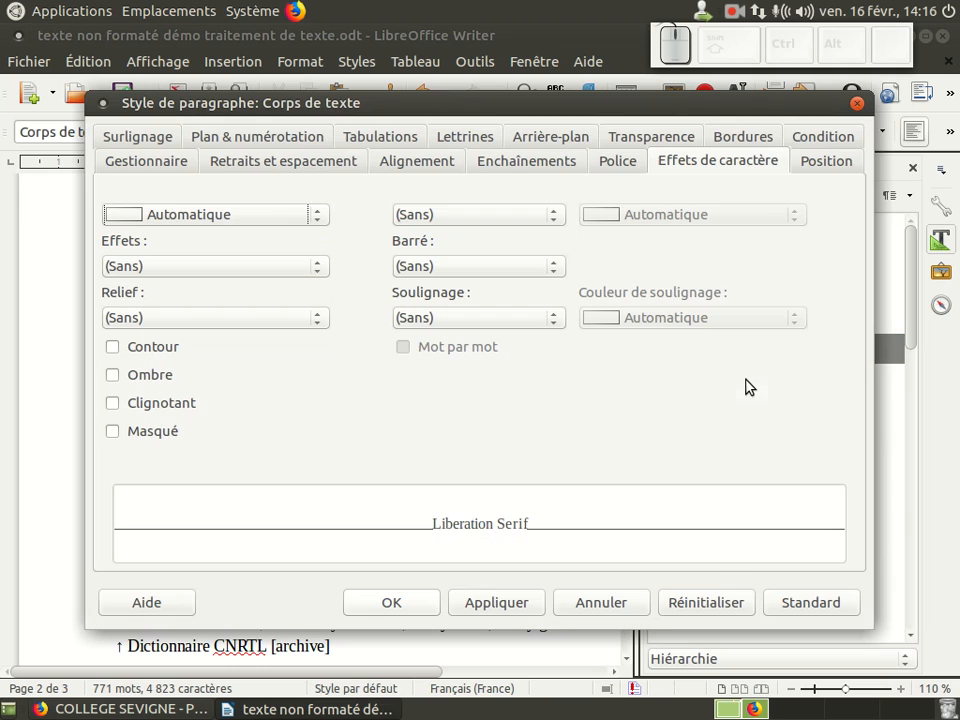
pyautogui.click(610, 166)
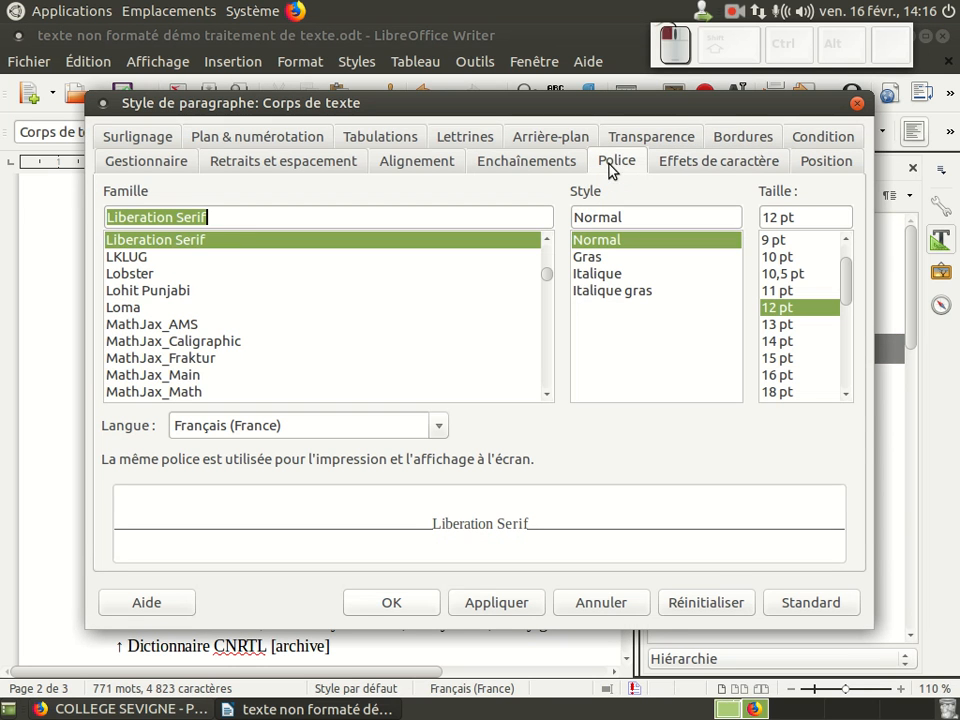
pyautogui.write('DejaVu Sans')
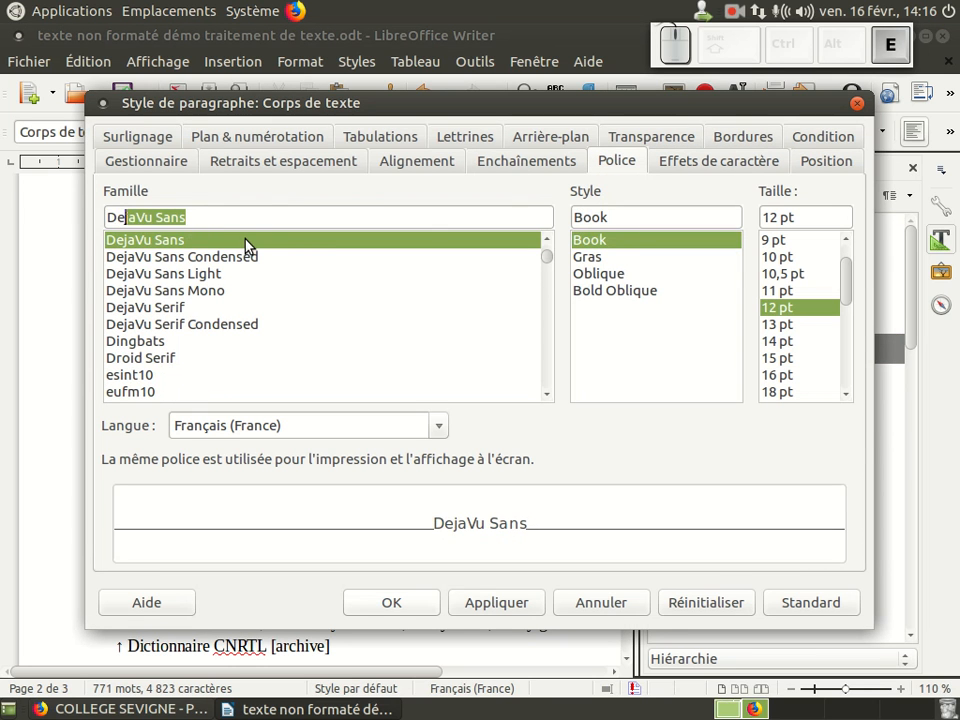
pyautogui.click(242, 237)
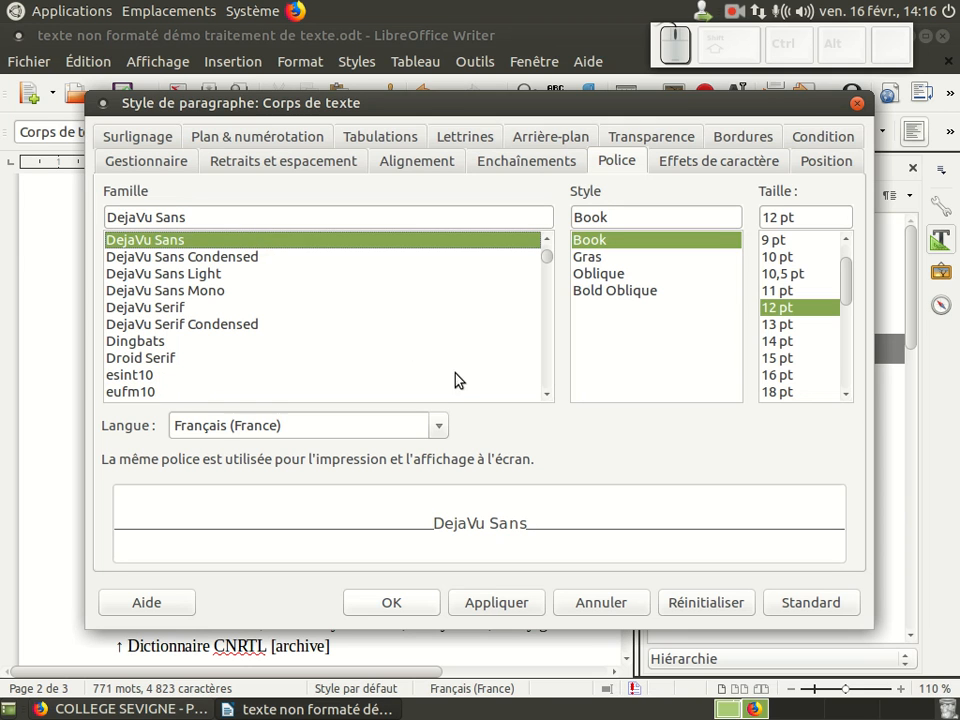
pyautogui.click(768, 341)
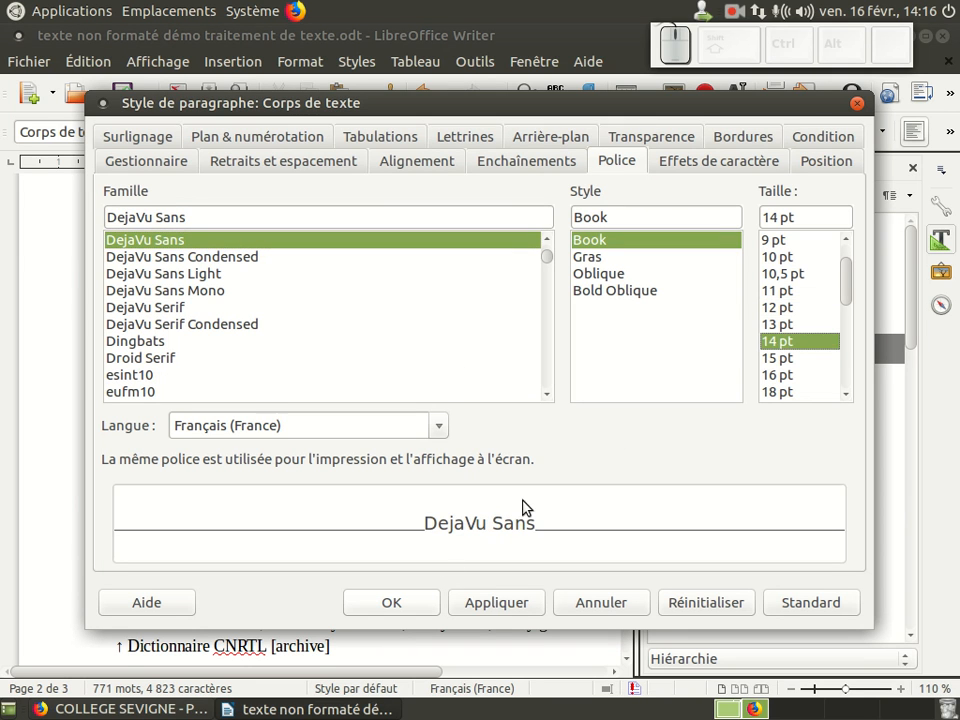
pyautogui.click(392, 603)
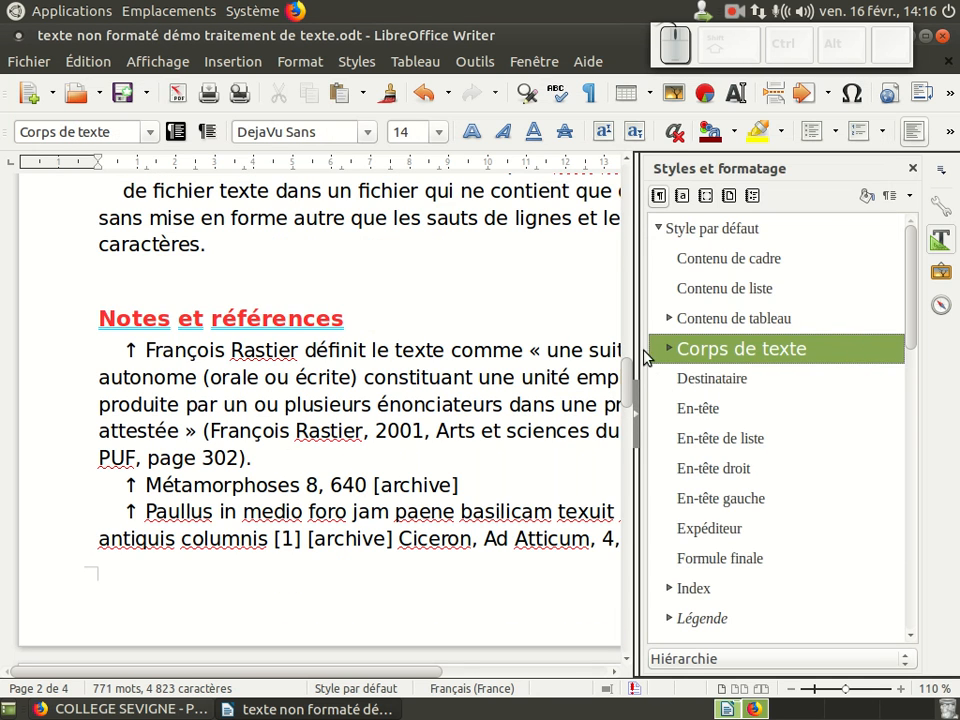
# Narrow the Styles et formatage sidebar to show the full text width, and place the cursor in the Étymologie heading
pyautogui.moveTo(638, 339); pyautogui.dragTo(789, 339)
pyautogui.scroll(5, 437, 422)
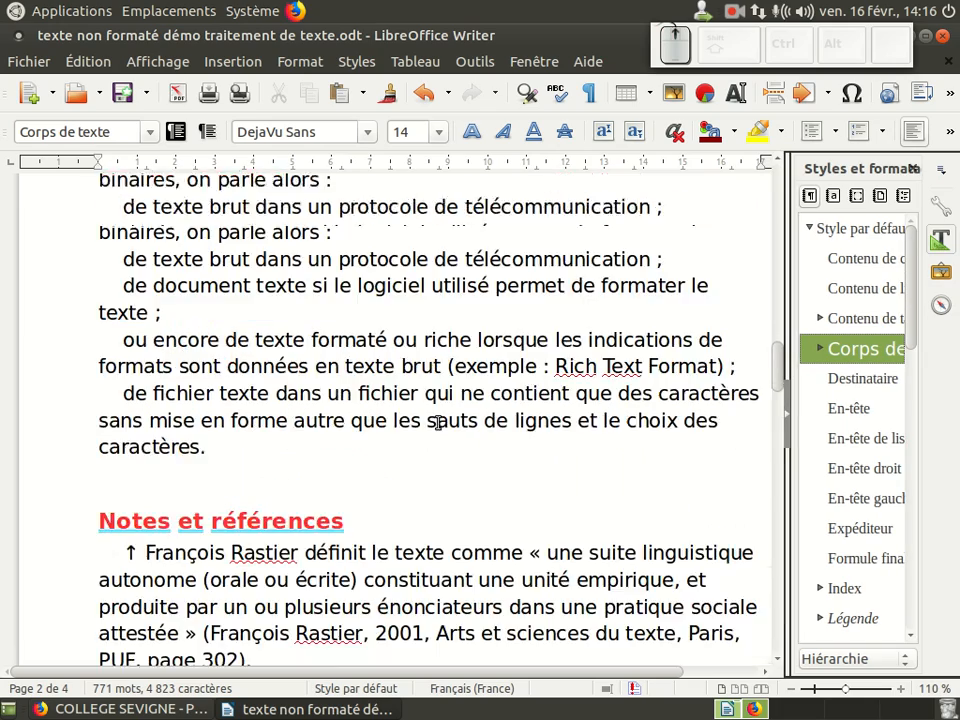
pyautogui.scroll(15, 430, 422)
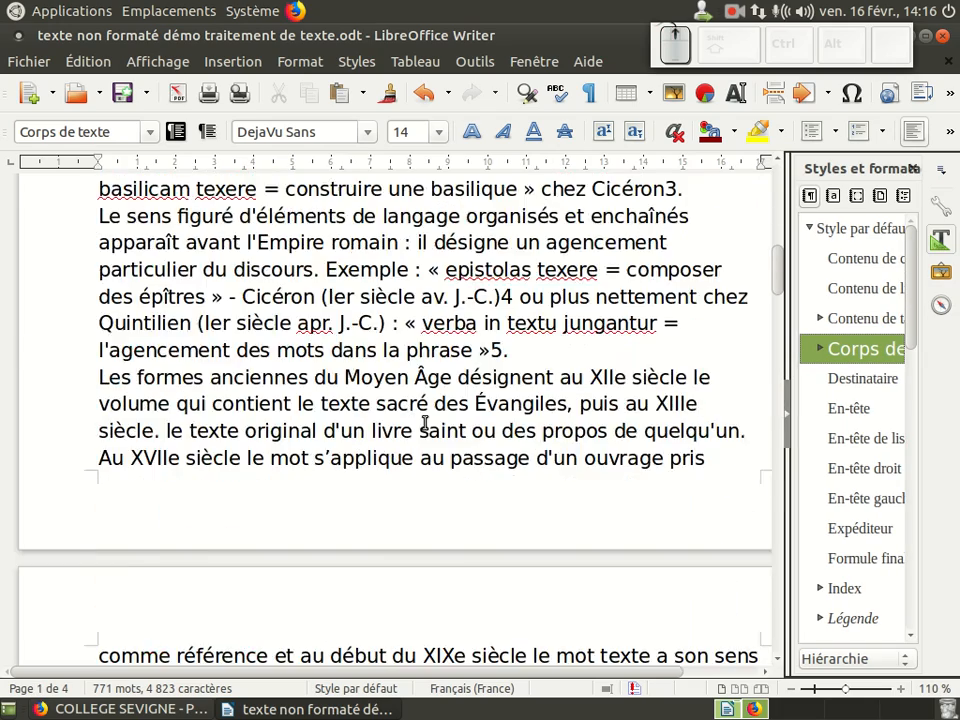
pyautogui.scroll(12, 425, 422)
pyautogui.scroll(-3, 422, 417)
pyautogui.scroll(-5, 420, 417)
pyautogui.click(180, 362)
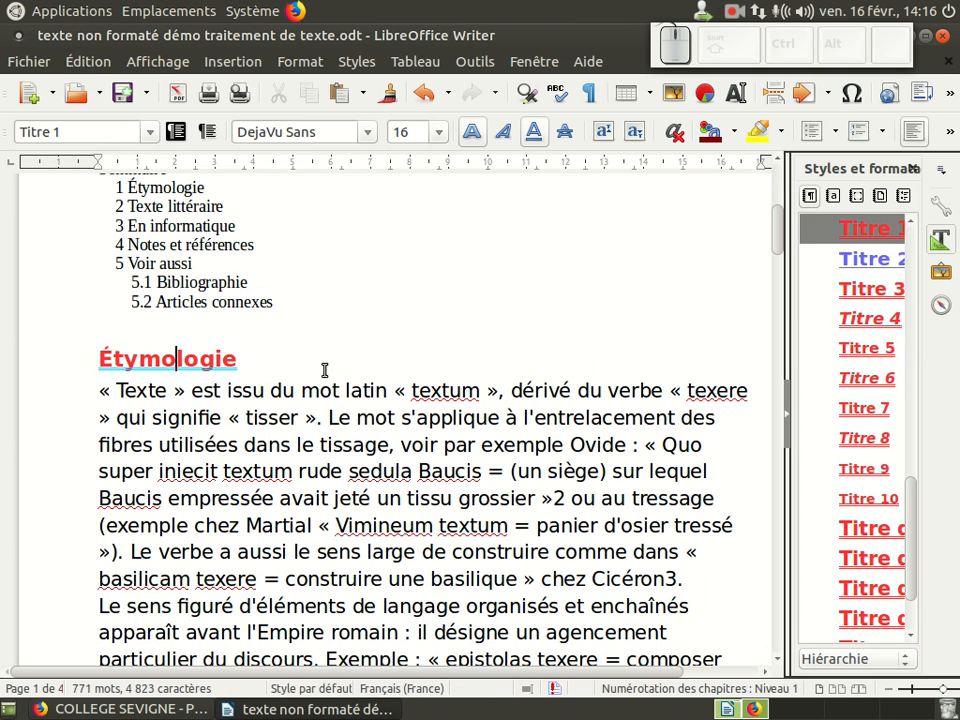
# Turn on numbering for the Étymologie heading and check the numbers on the other Titre 1 headings
pyautogui.click(857, 140)
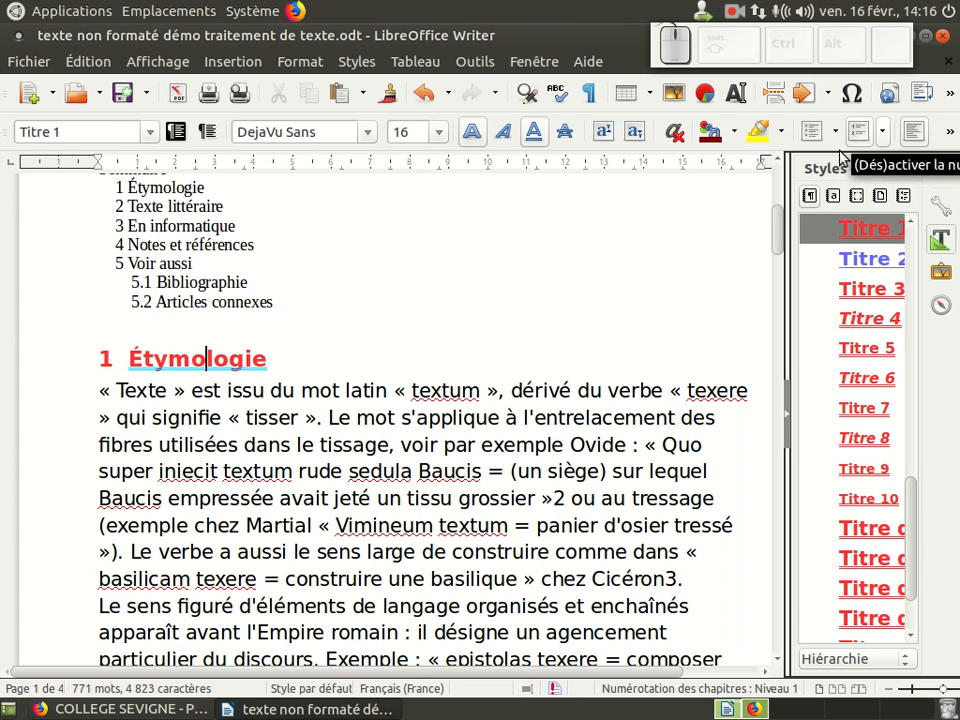
pyautogui.scroll(-5, 258, 393)
pyautogui.scroll(-10, 258, 393)
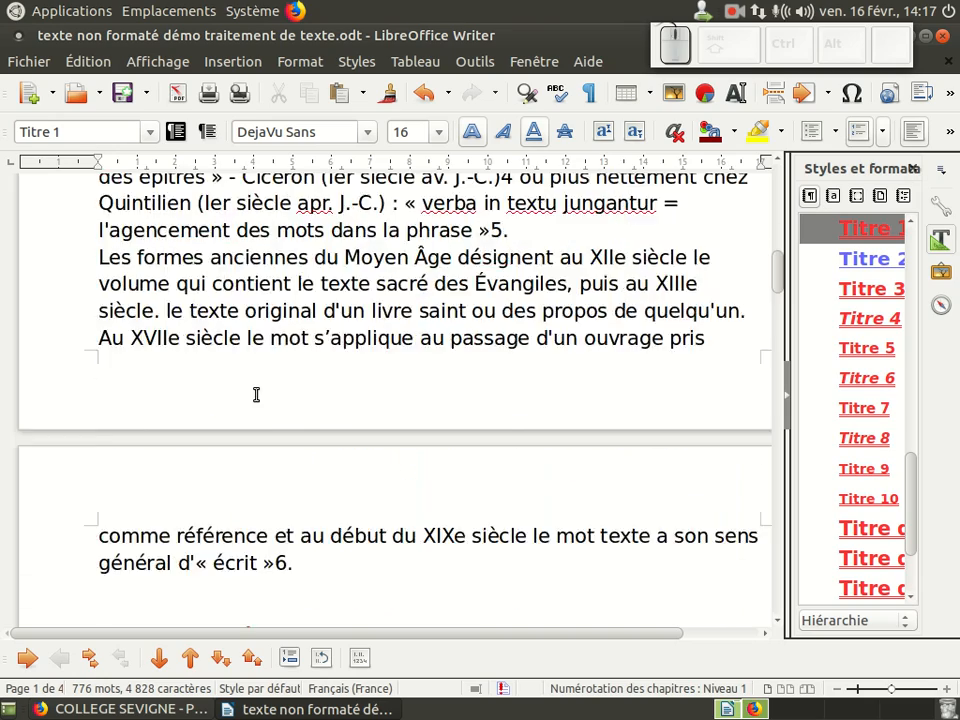
pyautogui.scroll(-5, 236, 385)
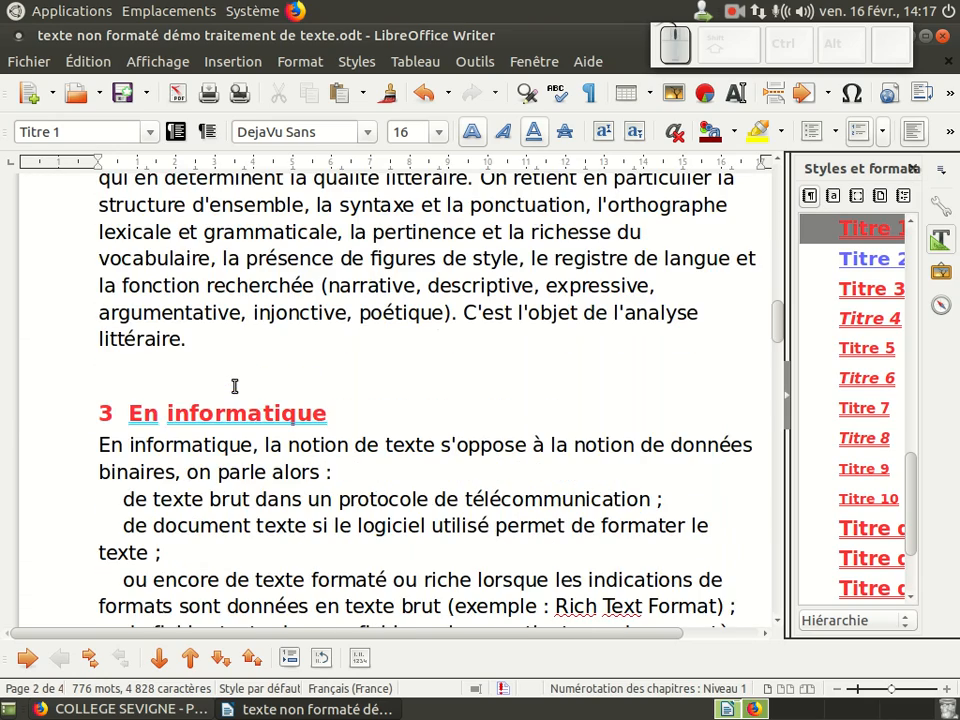
# Turn on numbering for the Bibliographie heading under Voir aussi
pyautogui.scroll(-15, 235, 386)
pyautogui.scroll(-13, 235, 386)
pyautogui.click(213, 504)
pyautogui.scroll(-3, 400, 460)
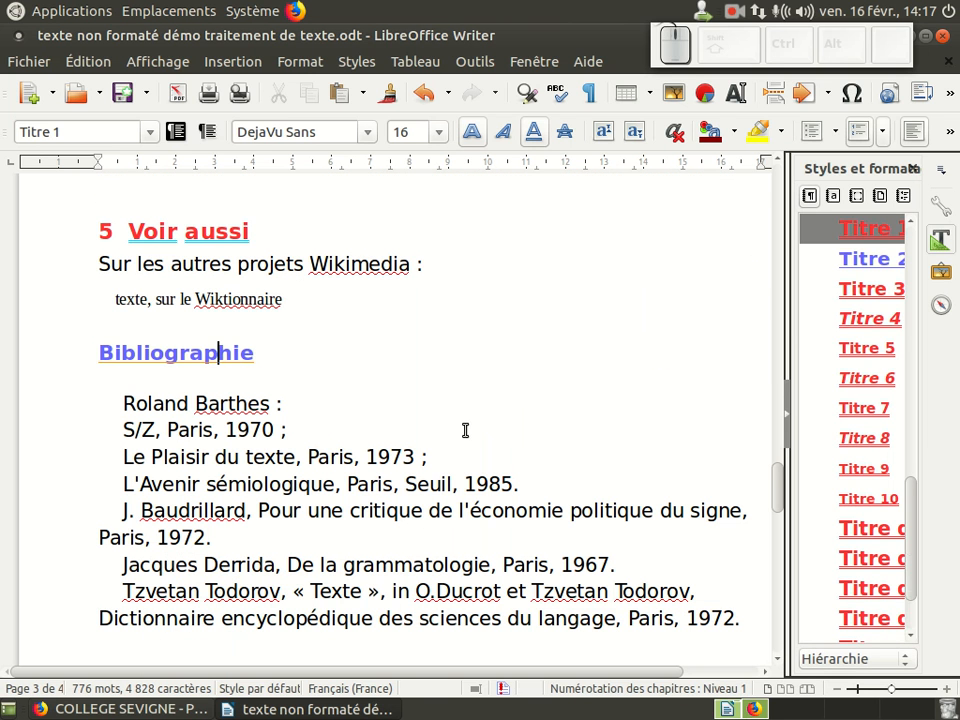
pyautogui.click(852, 131)
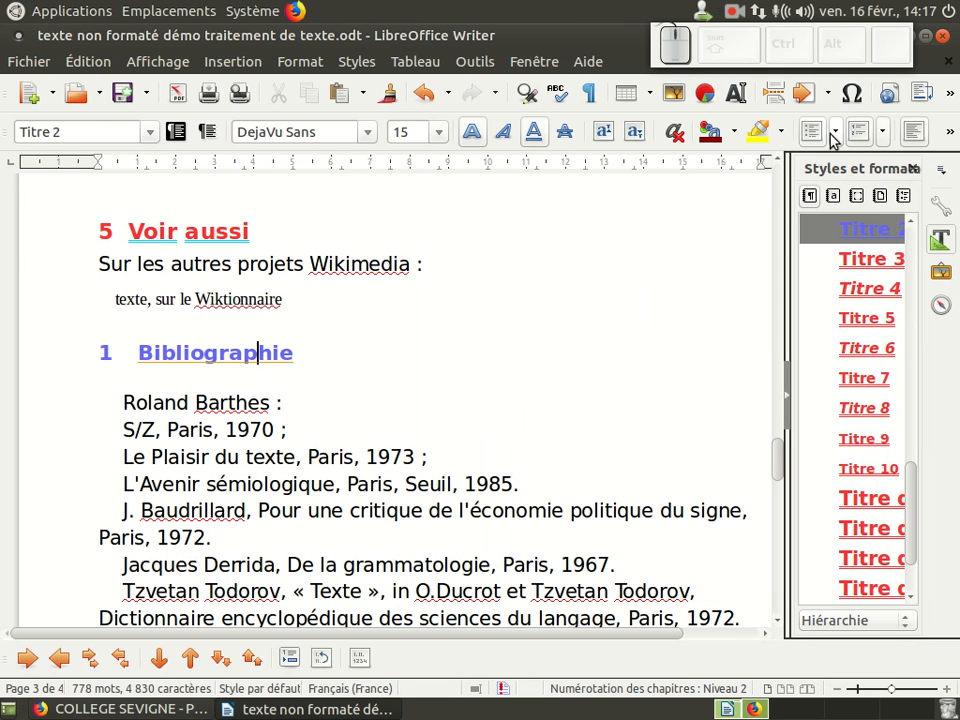
# Apply the outline numbering format "Numérique avec tous les sous-niveaux" (1, 1.1, 1.1.1) to the headings
pyautogui.click(883, 137)
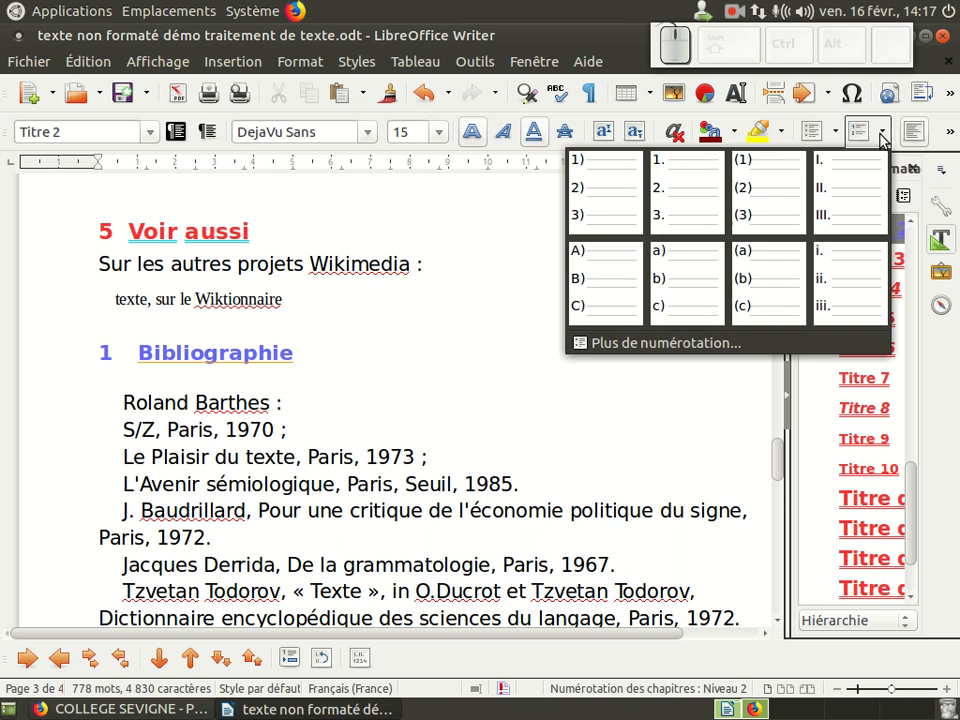
pyautogui.click(690, 344)
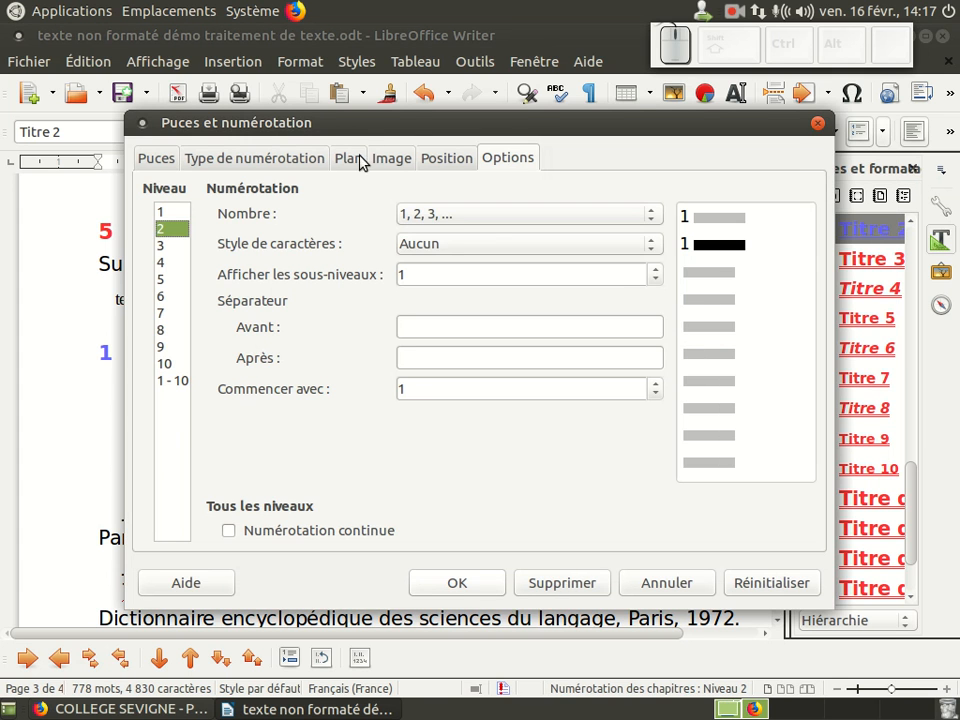
pyautogui.click(347, 163)
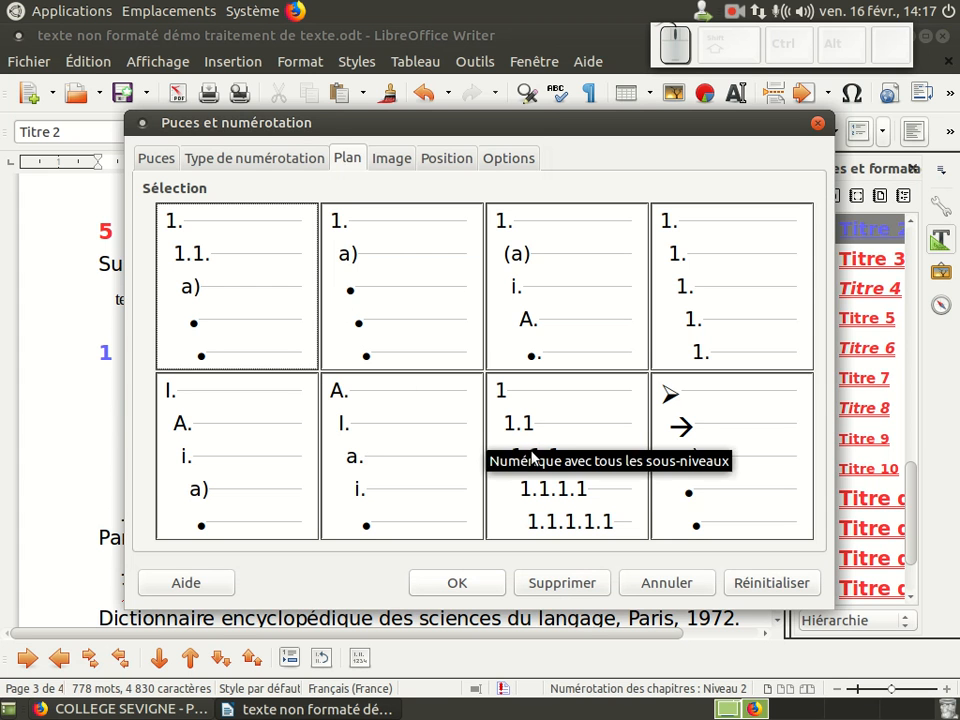
pyautogui.click(577, 450)
pyautogui.click(420, 590)
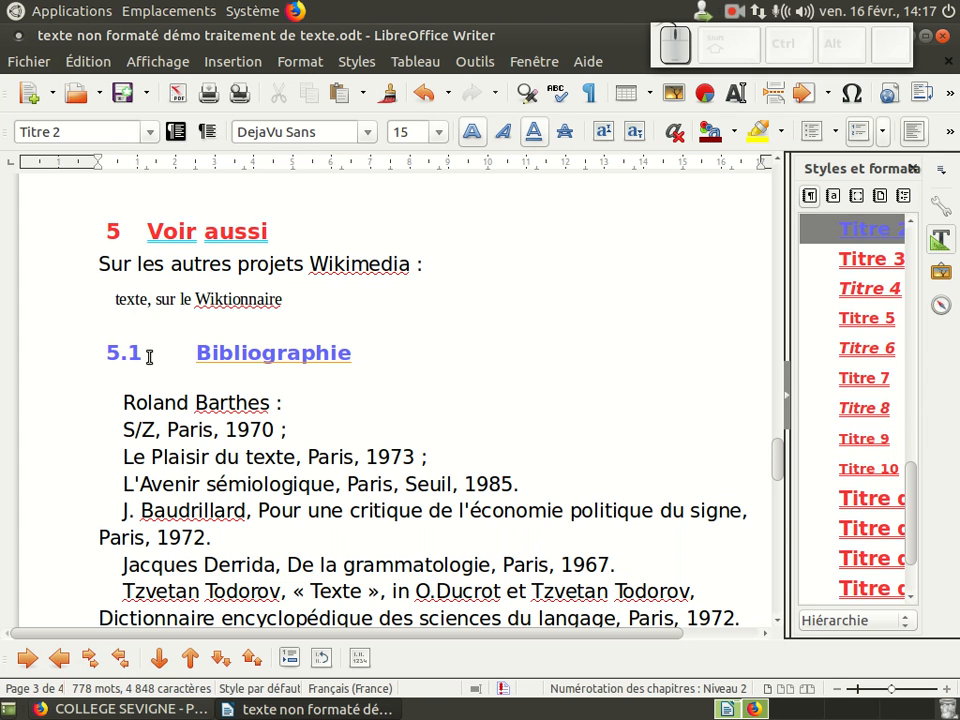
# Delete the manually typed Sommaire list above the Étymologie heading, leaving an empty line in its place
pyautogui.scroll(15, 300, 320)
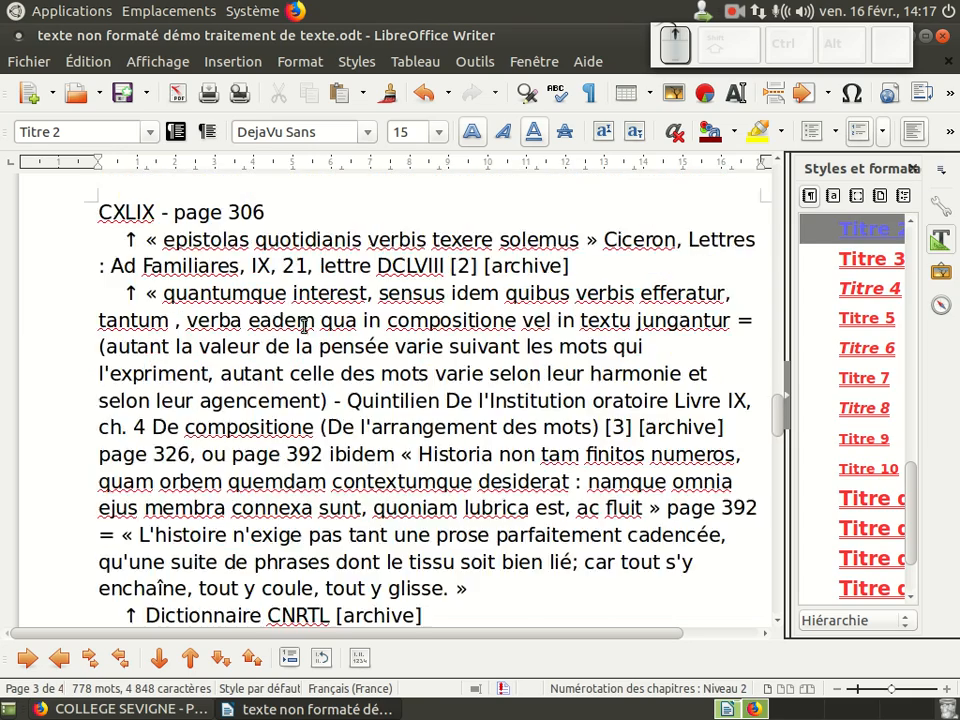
pyautogui.scroll(15, 295, 313)
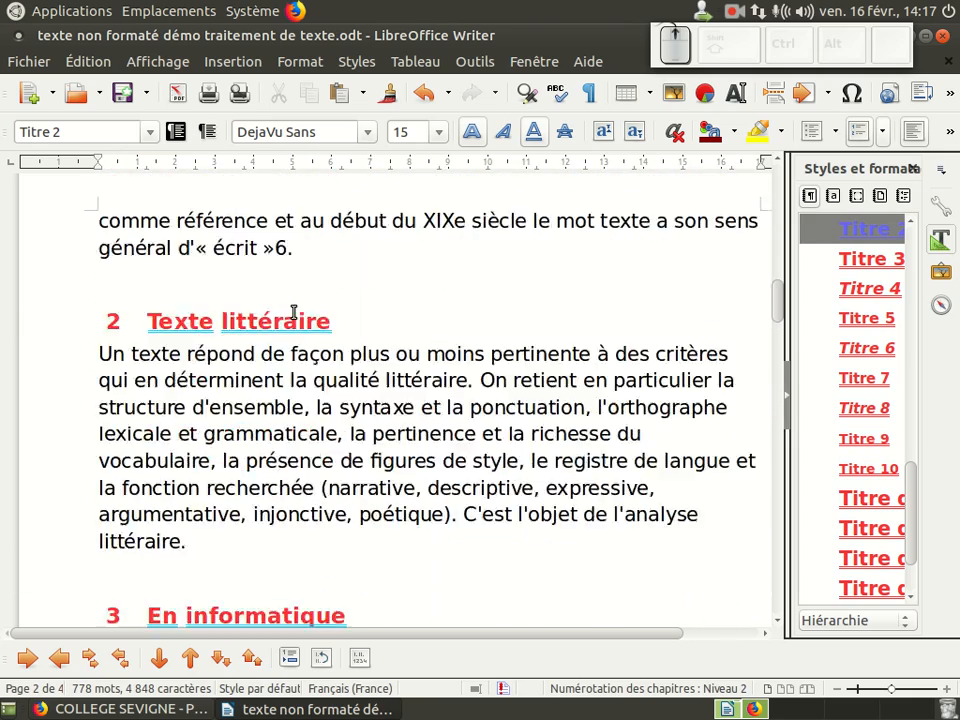
pyautogui.scroll(9, 291, 311)
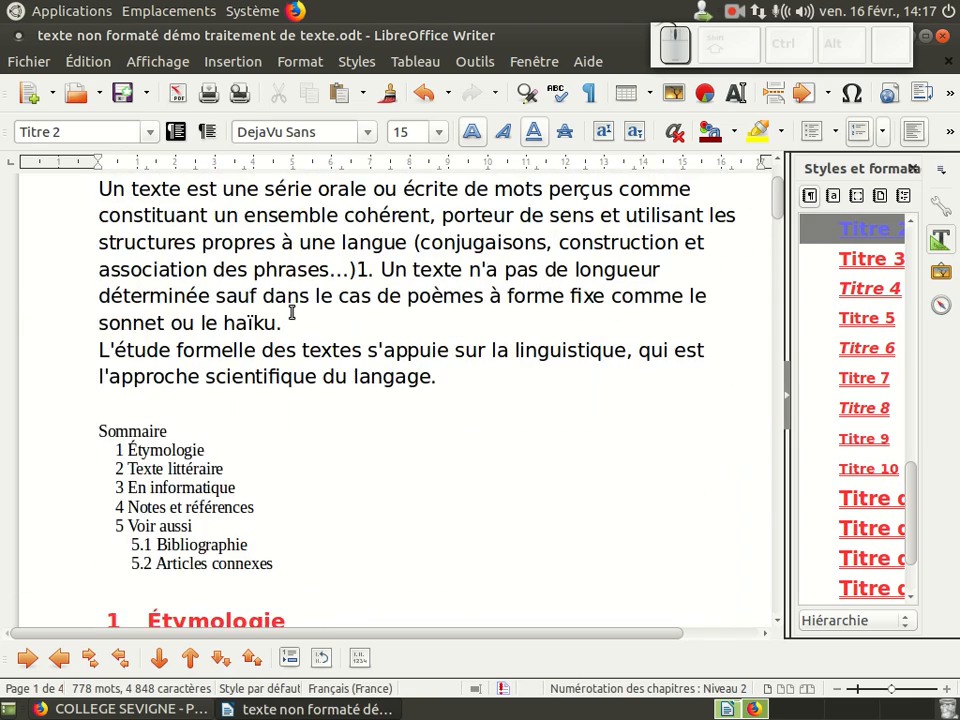
pyautogui.moveTo(78, 327); pyautogui.dragTo(342, 459)
pyautogui.press('Delete')
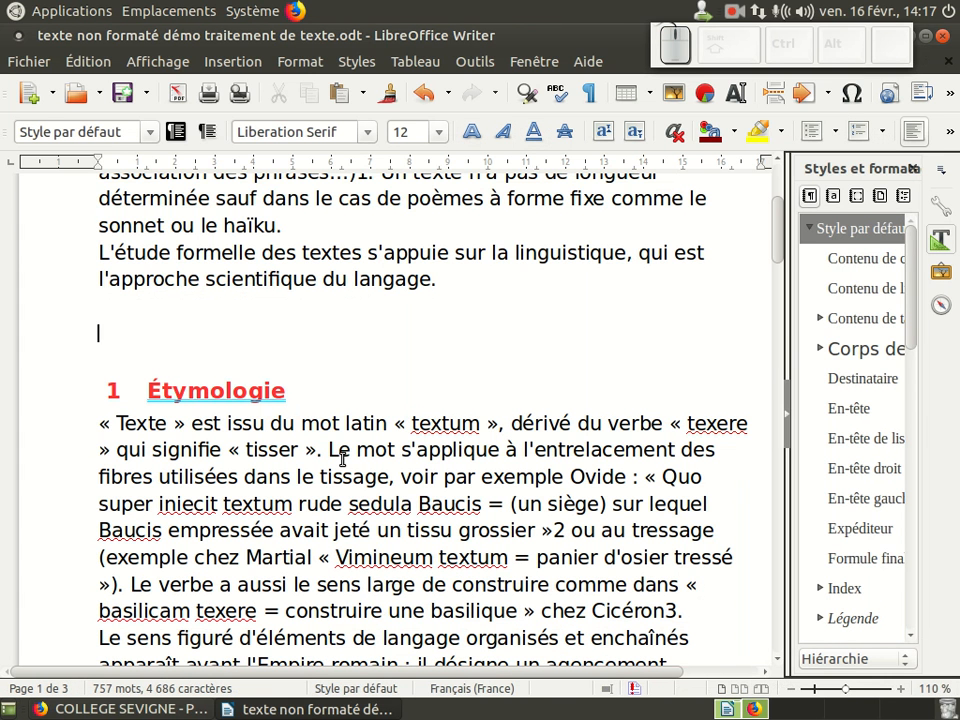
# Insert an automatic table of contents titled "Table des matières" for the entire document above the Étymologie heading
pyautogui.click(233, 62)
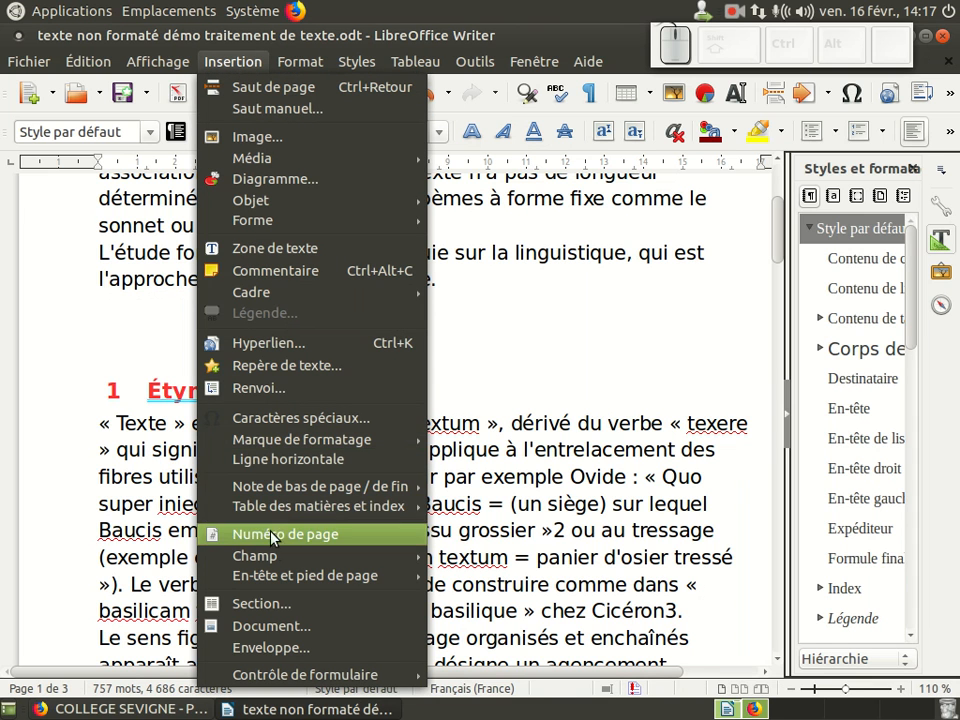
pyautogui.moveTo(302, 515)
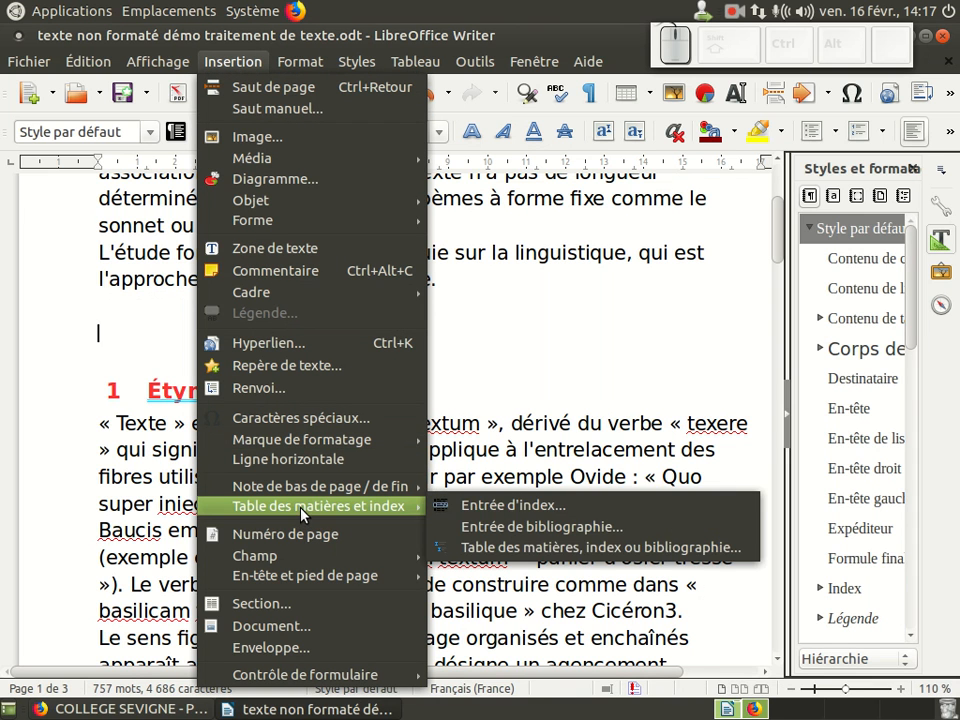
pyautogui.click(509, 549)
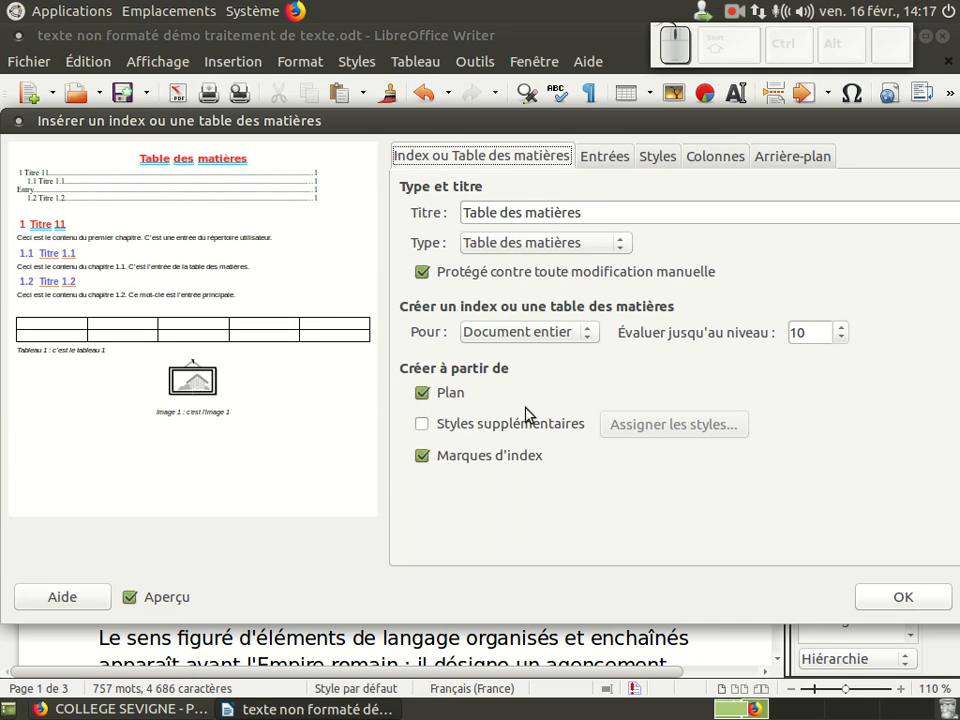
pyautogui.click(900, 597)
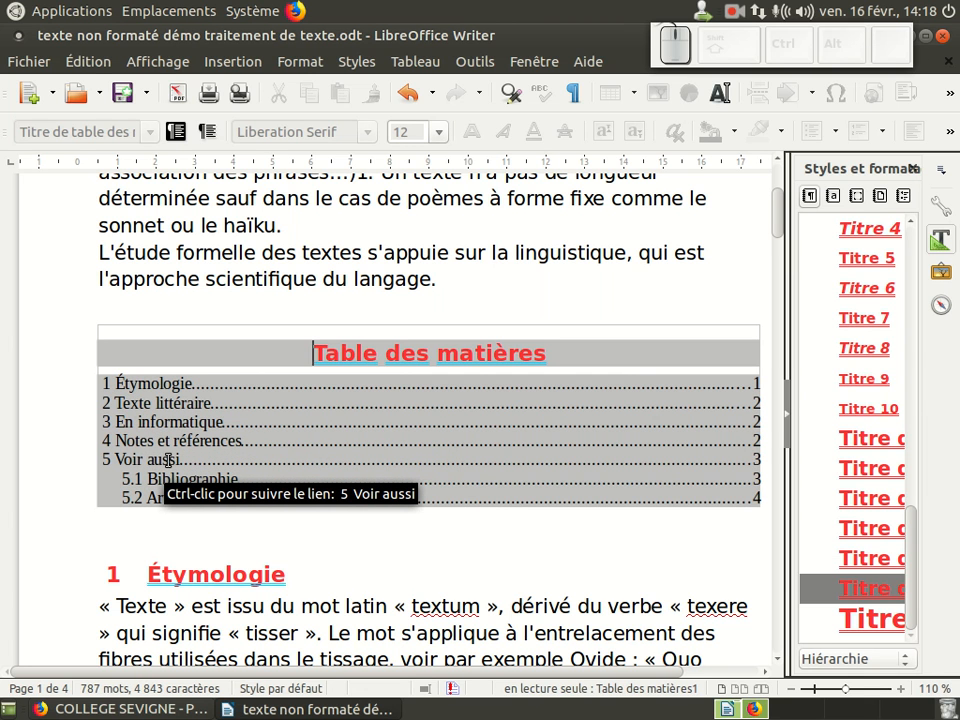
# Follow the "5 Voir aussi" link in the table of contents to its heading
pyautogui.press('ctrl')
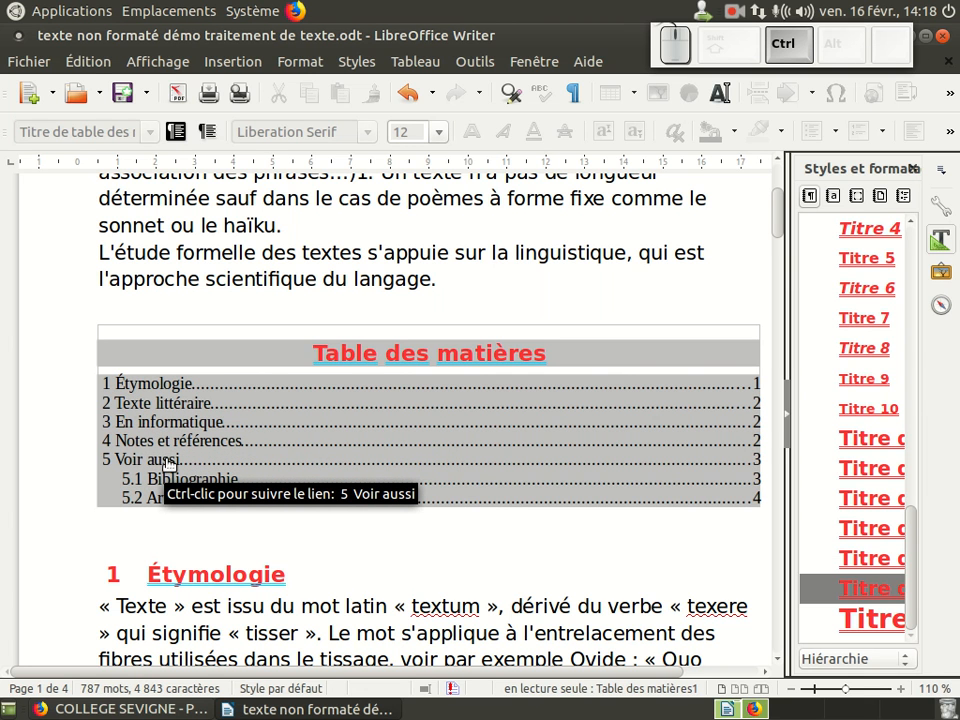
pyautogui.keyDown('ctrl'); pyautogui.click(168, 462); pyautogui.keyUp('ctrl')
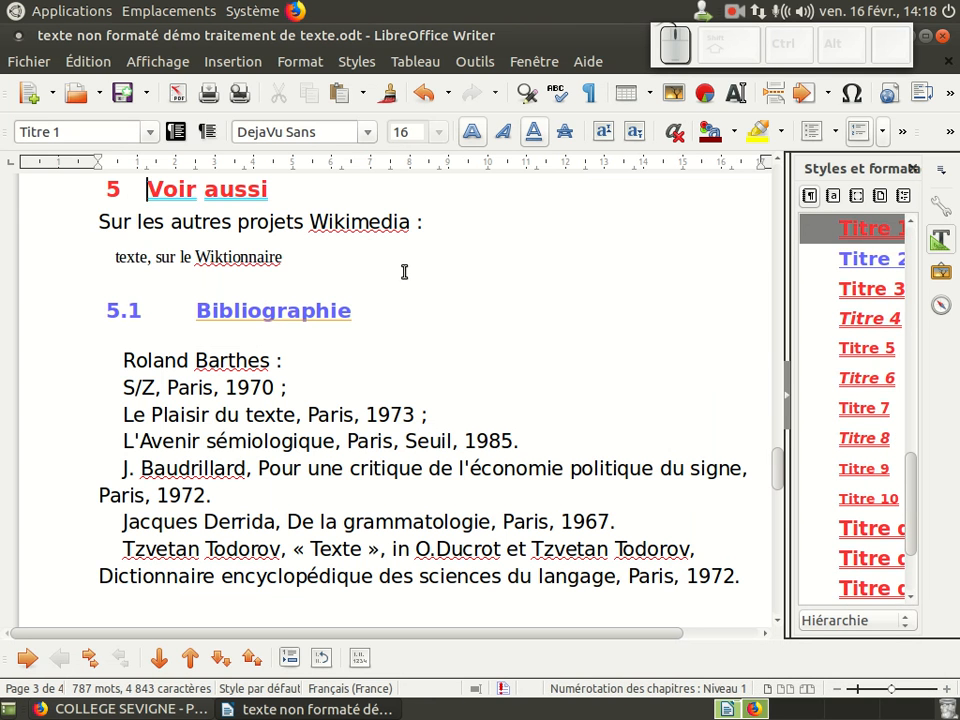
pyautogui.click(732, 12)
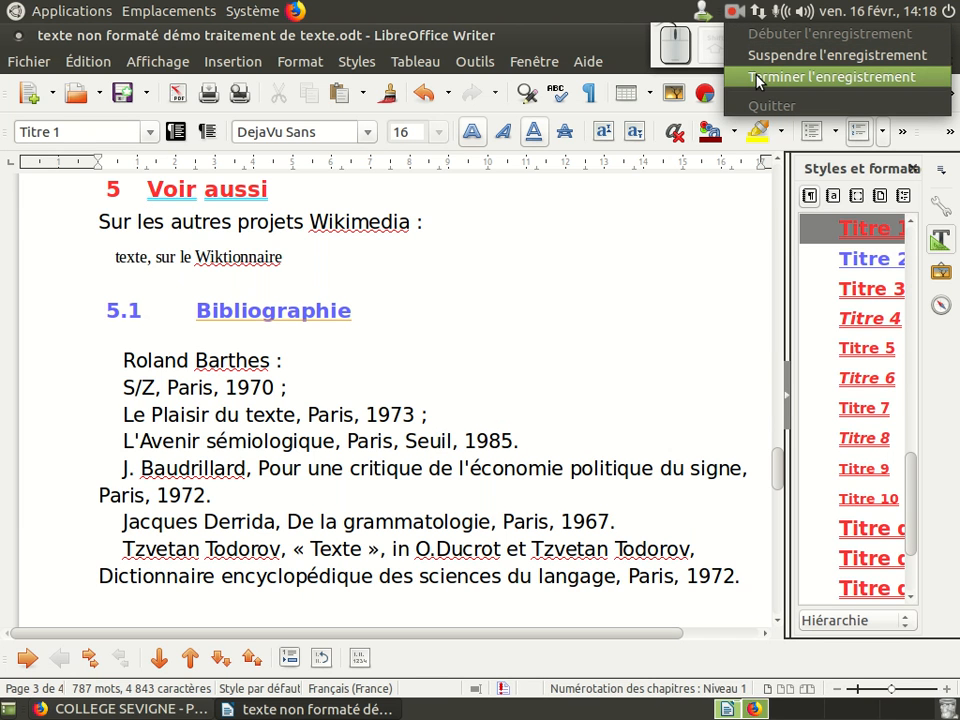